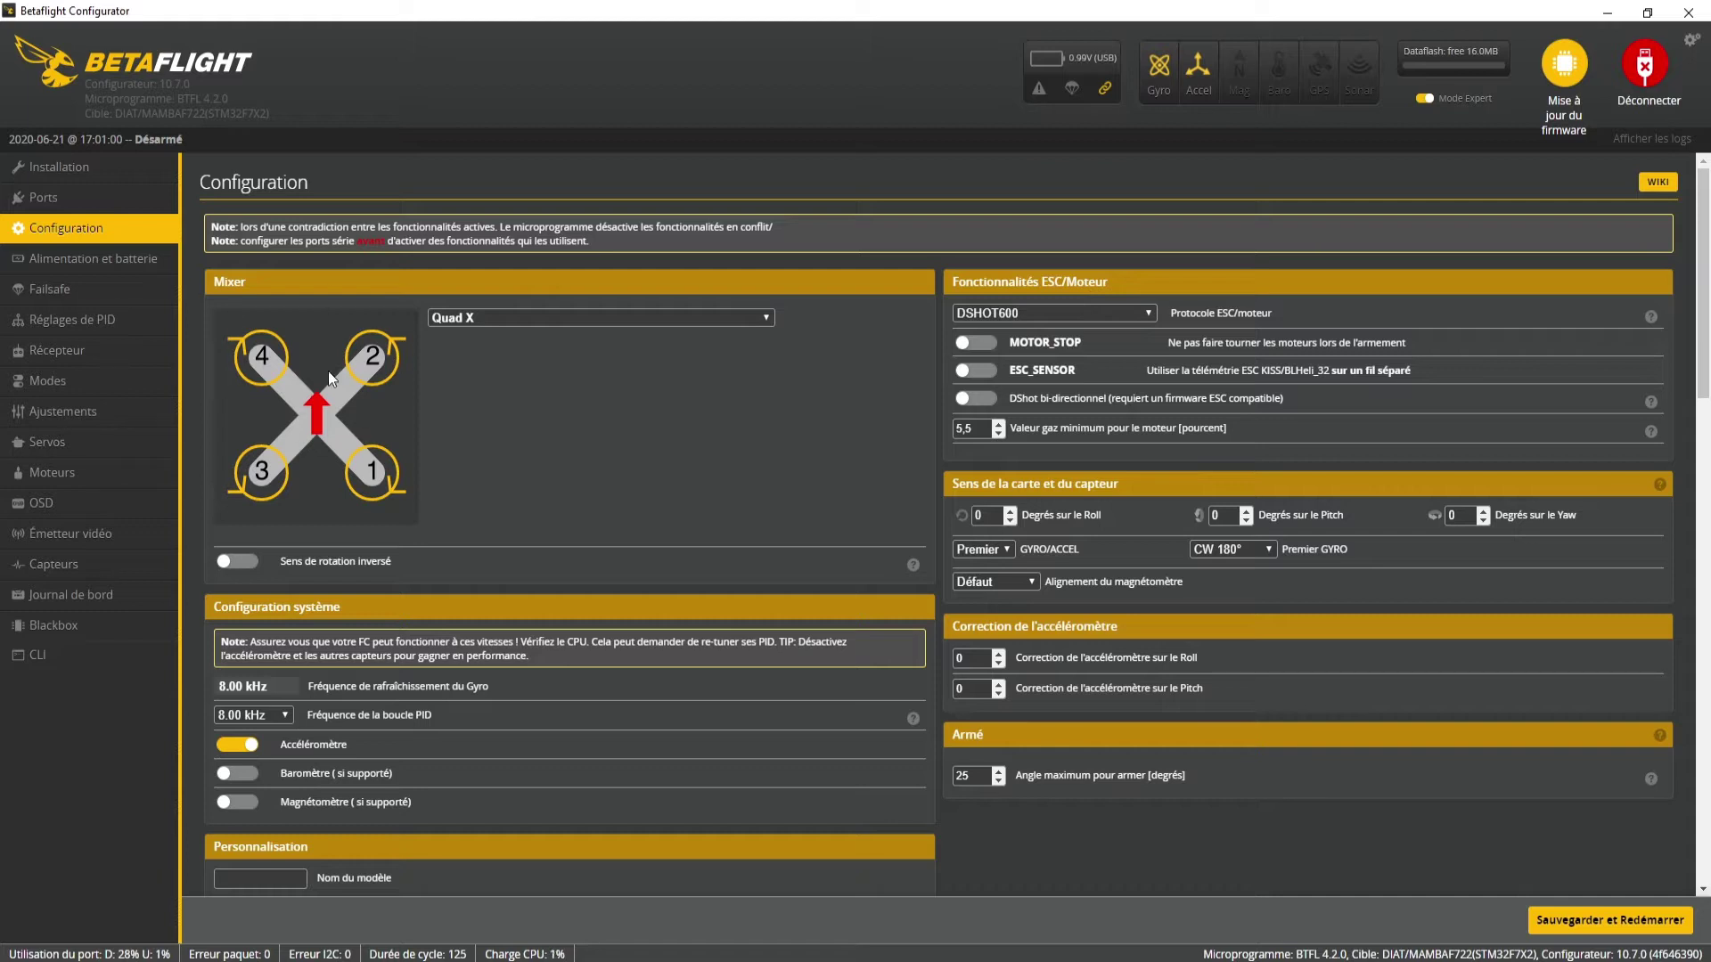
Try the Quad + and Octo Flat X mixers and the reversed rotation option, returning to Quad X with reversed rotation off.
click(469, 319)
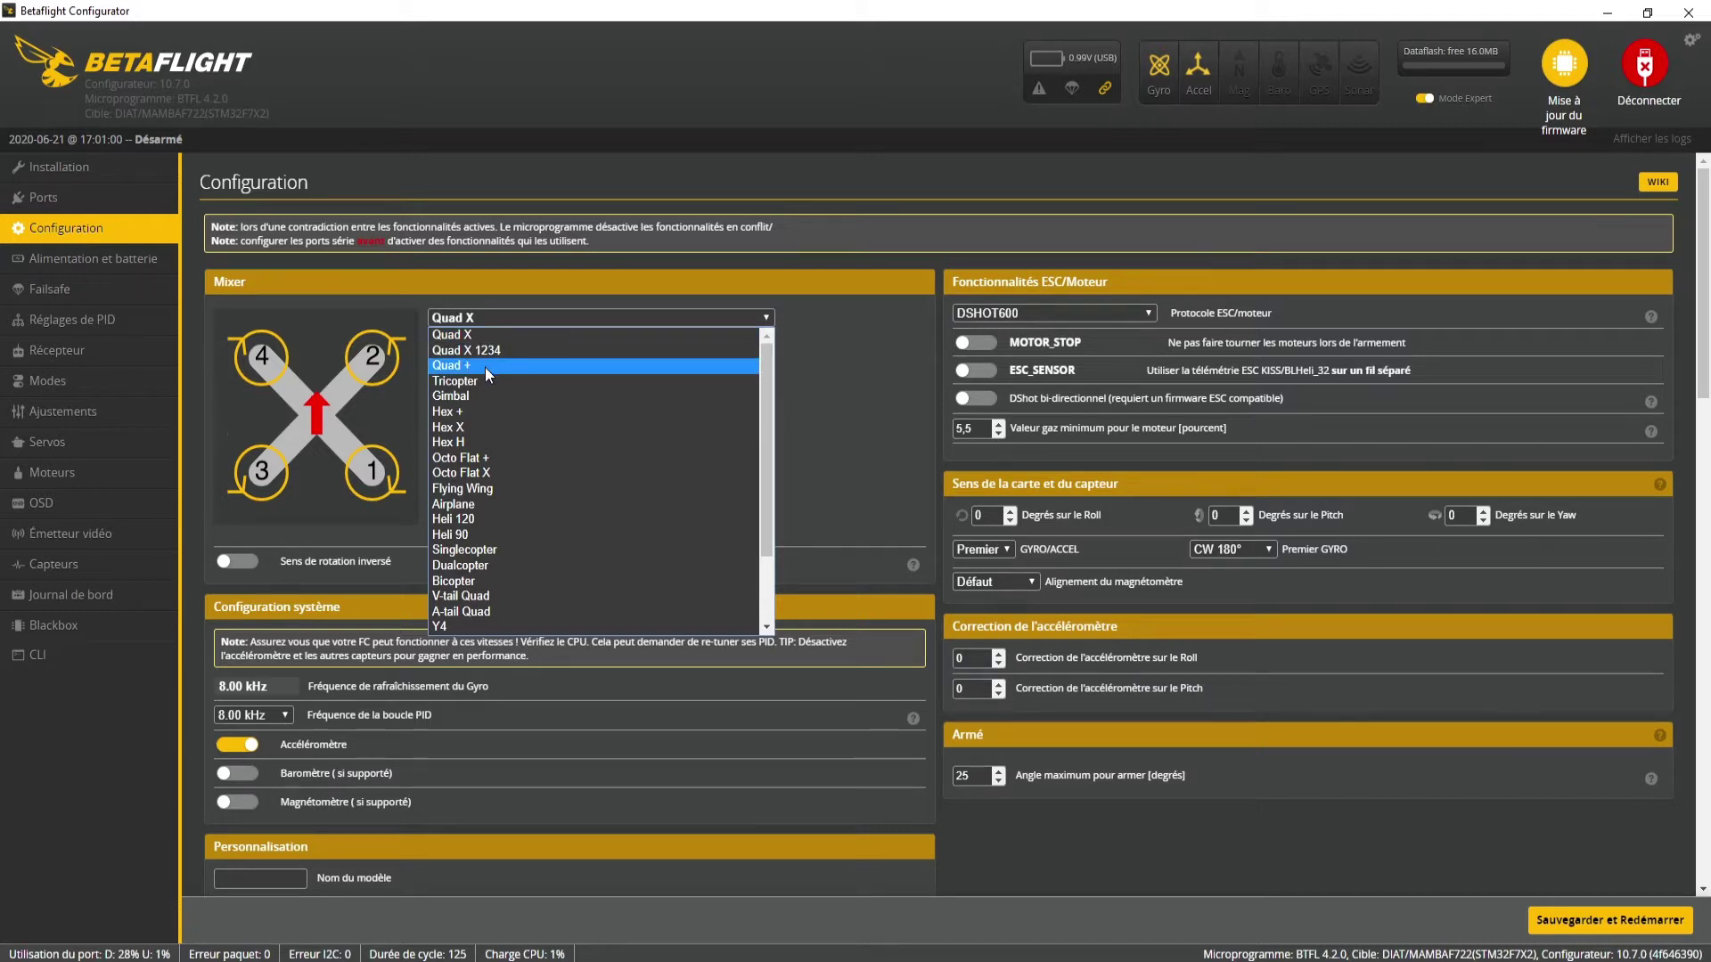
click(484, 366)
click(507, 319)
click(499, 478)
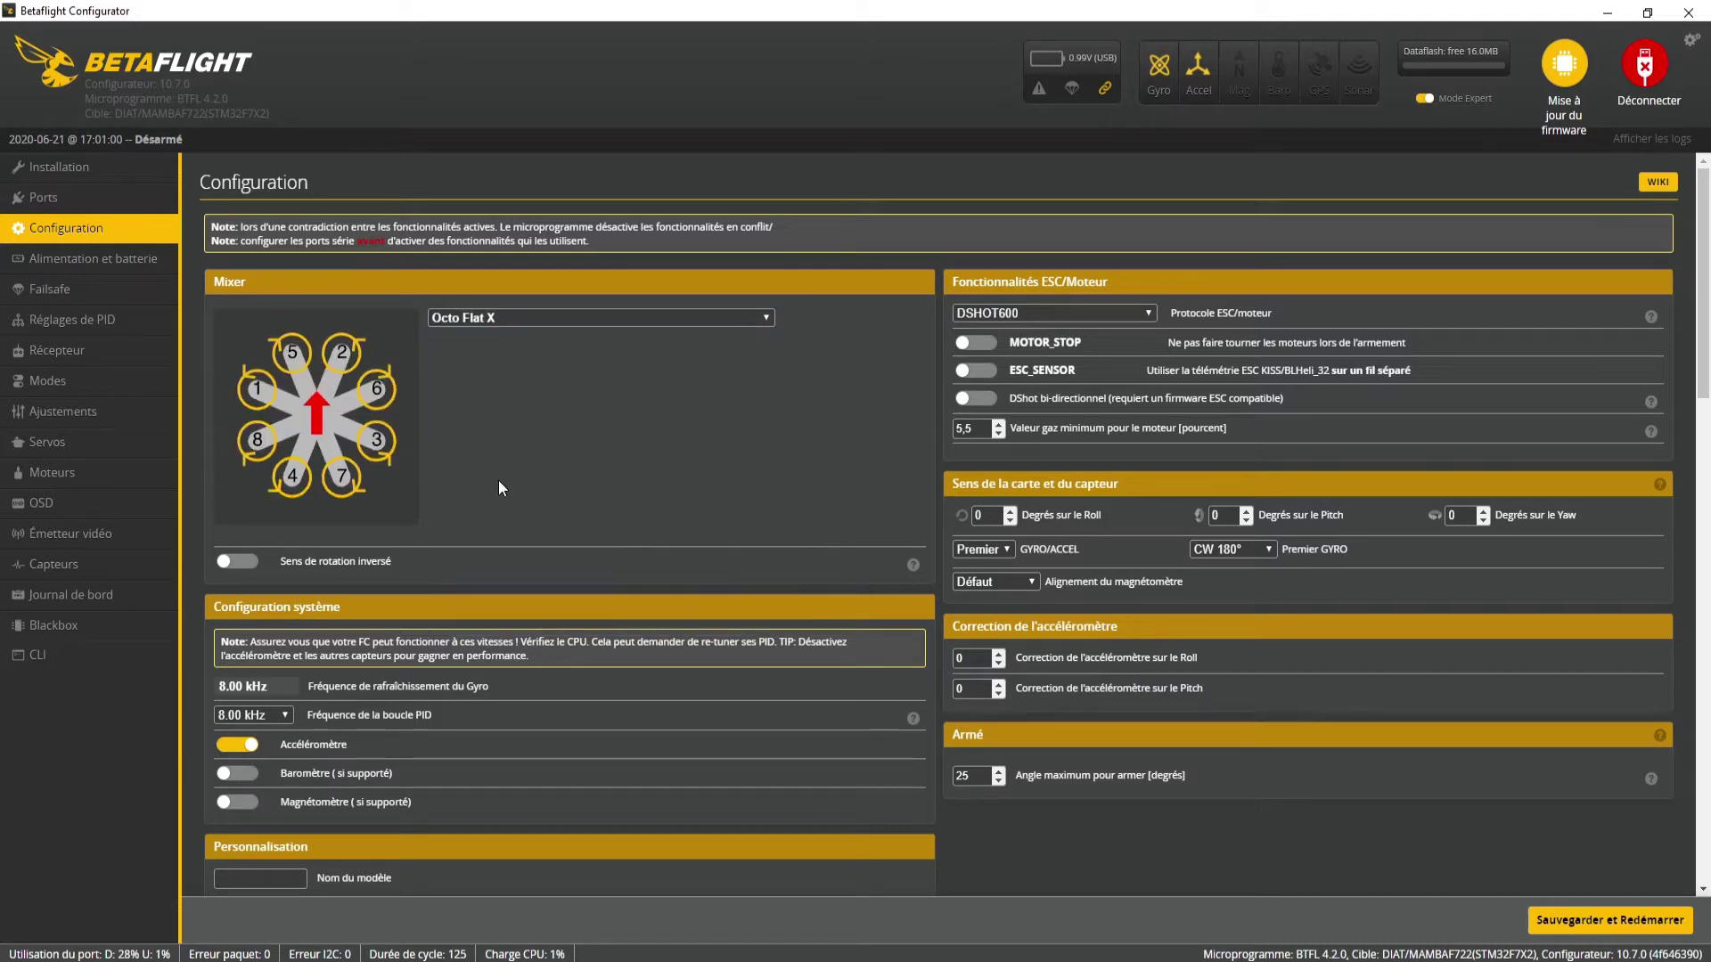
click(530, 317)
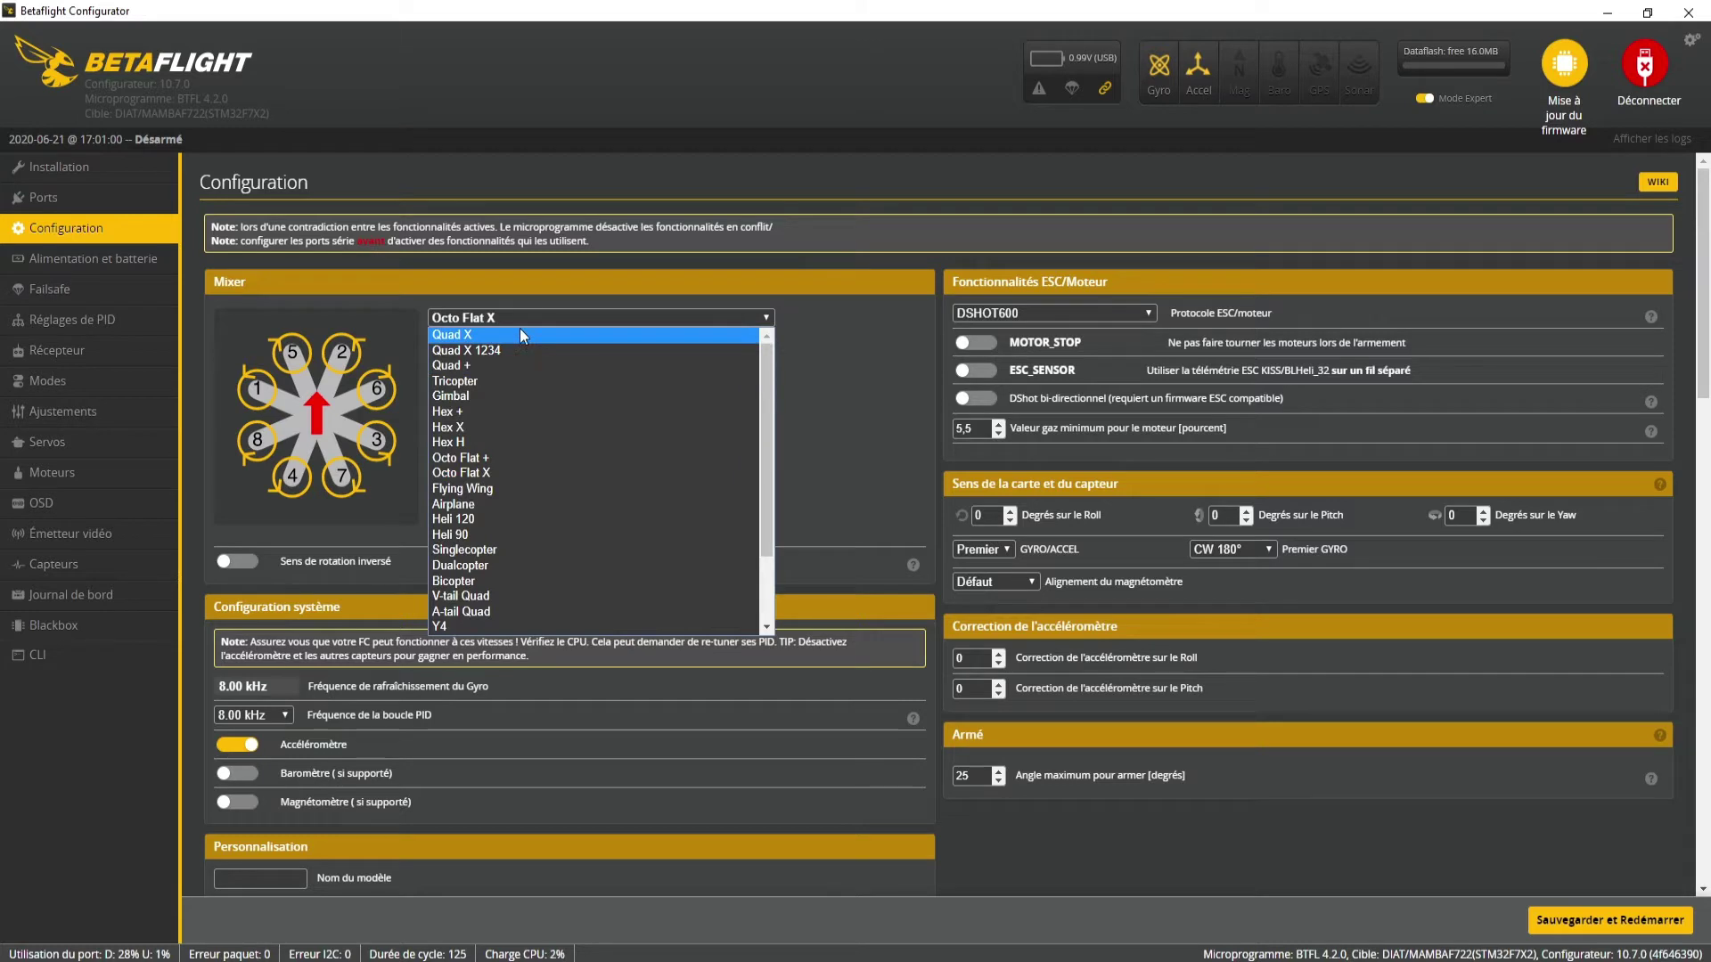
click(517, 335)
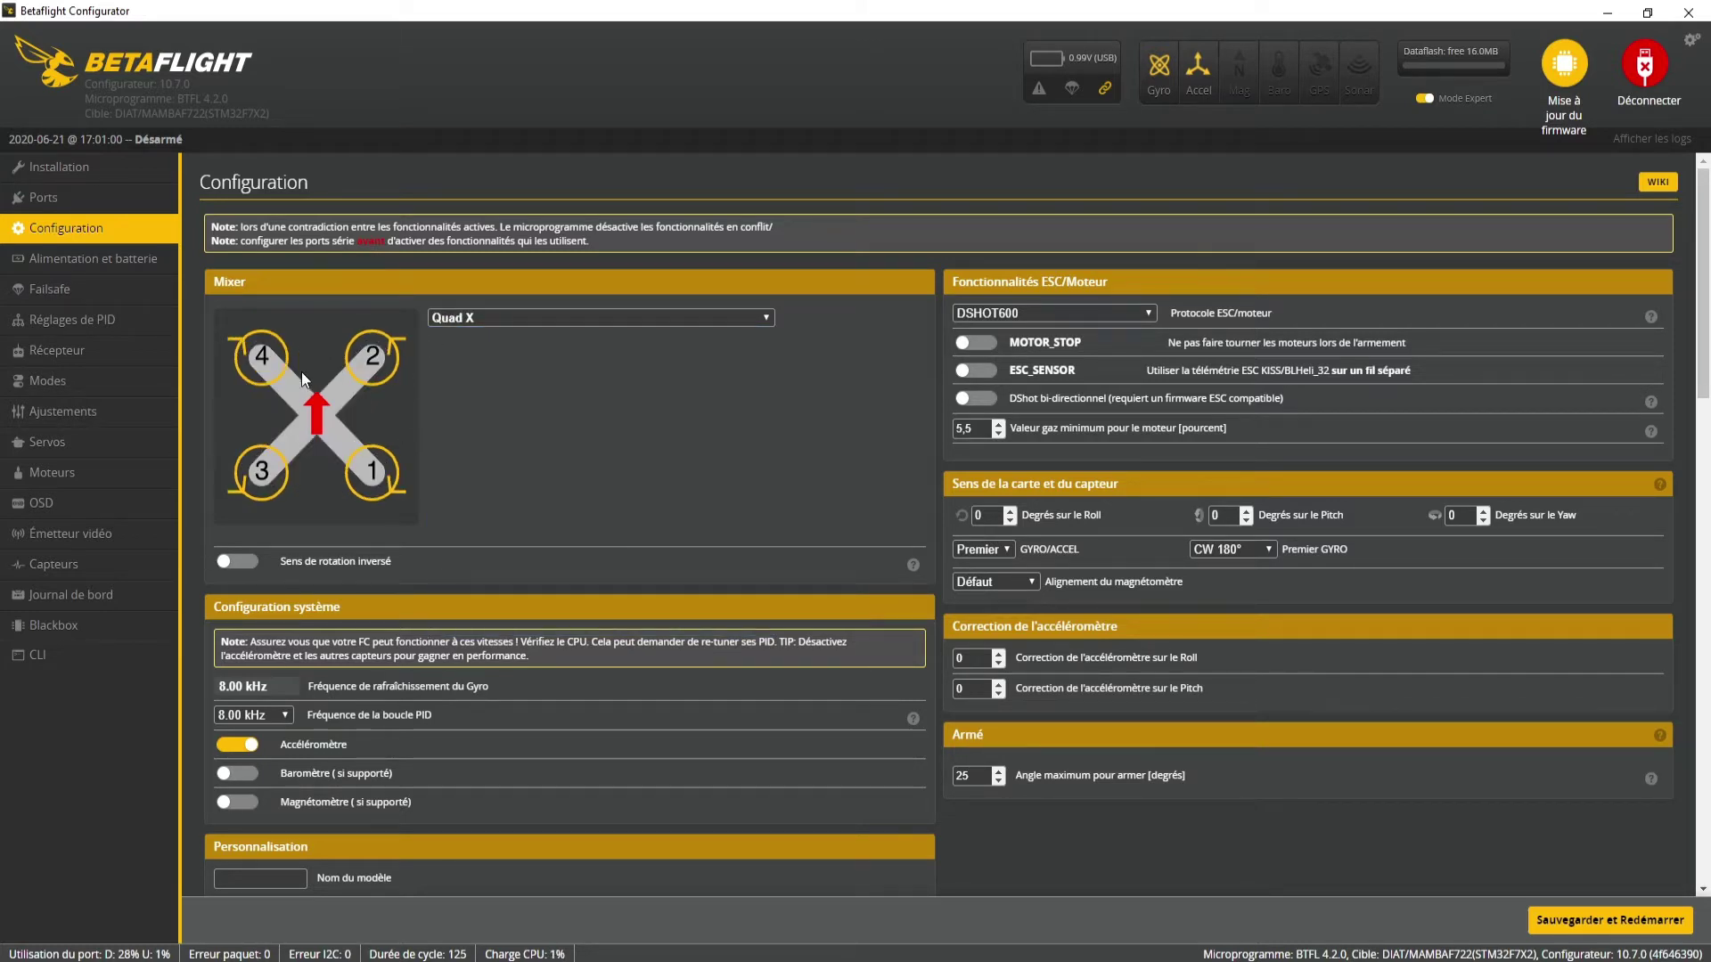
click(237, 563)
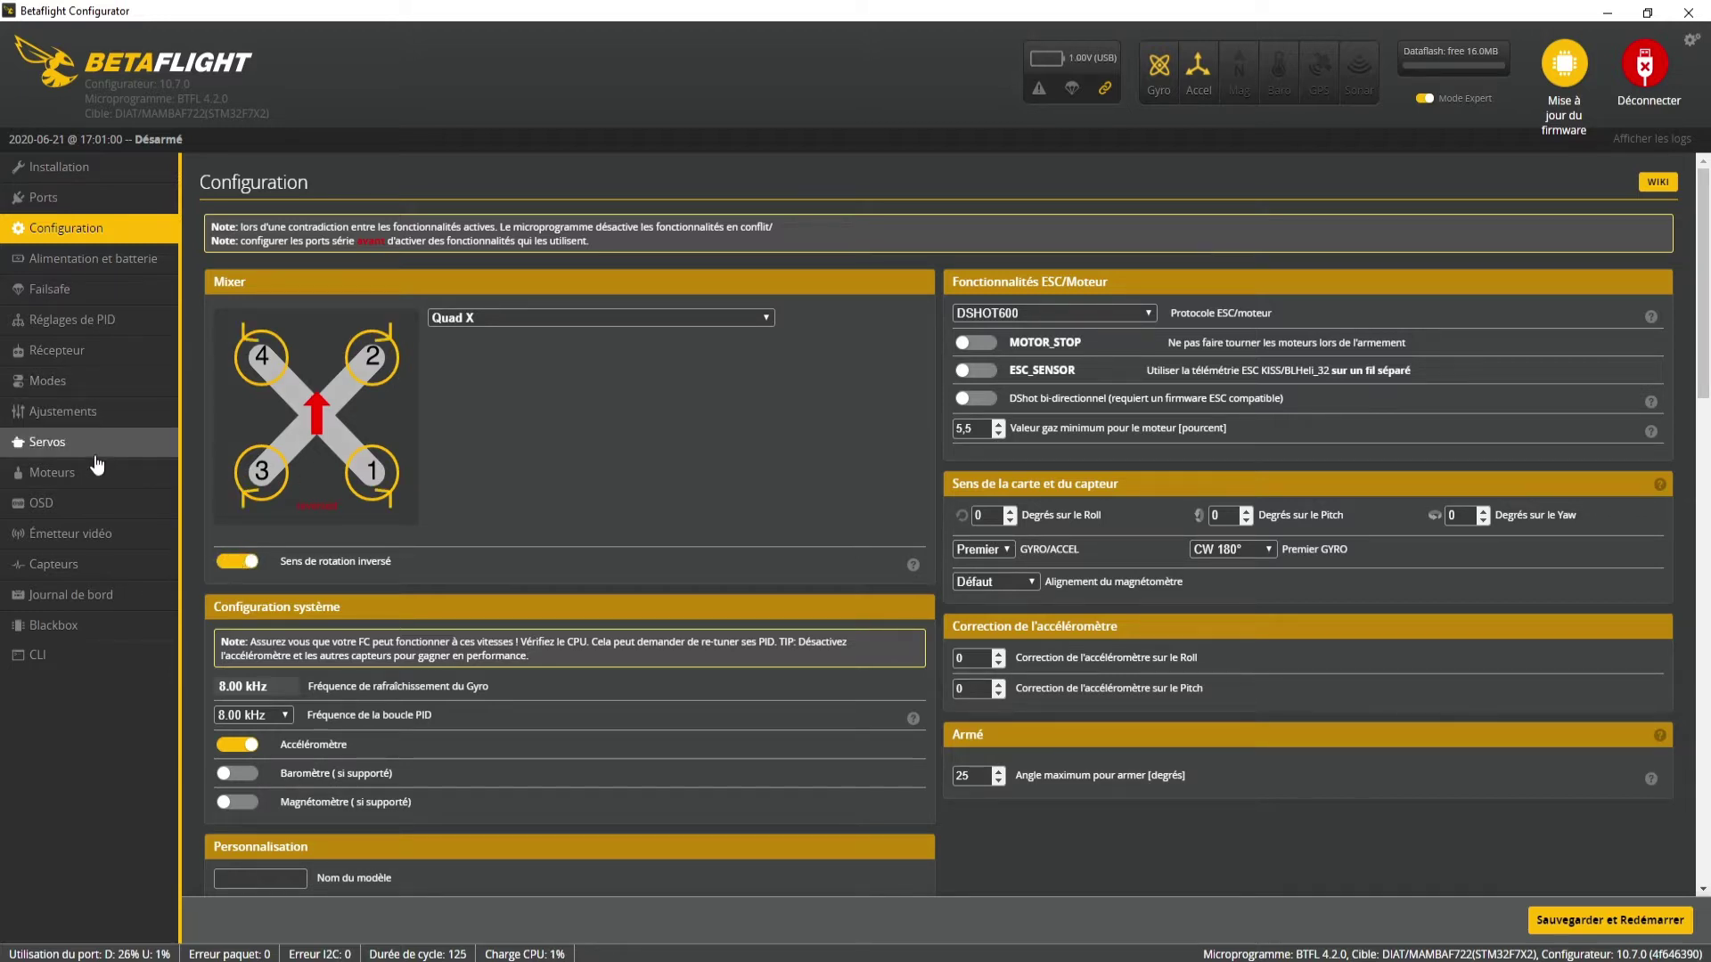
click(248, 573)
Examine the gyro refresh frequency and the selectable PID loop frequencies in the system configuration.
scroll(430, 436, down, 2)
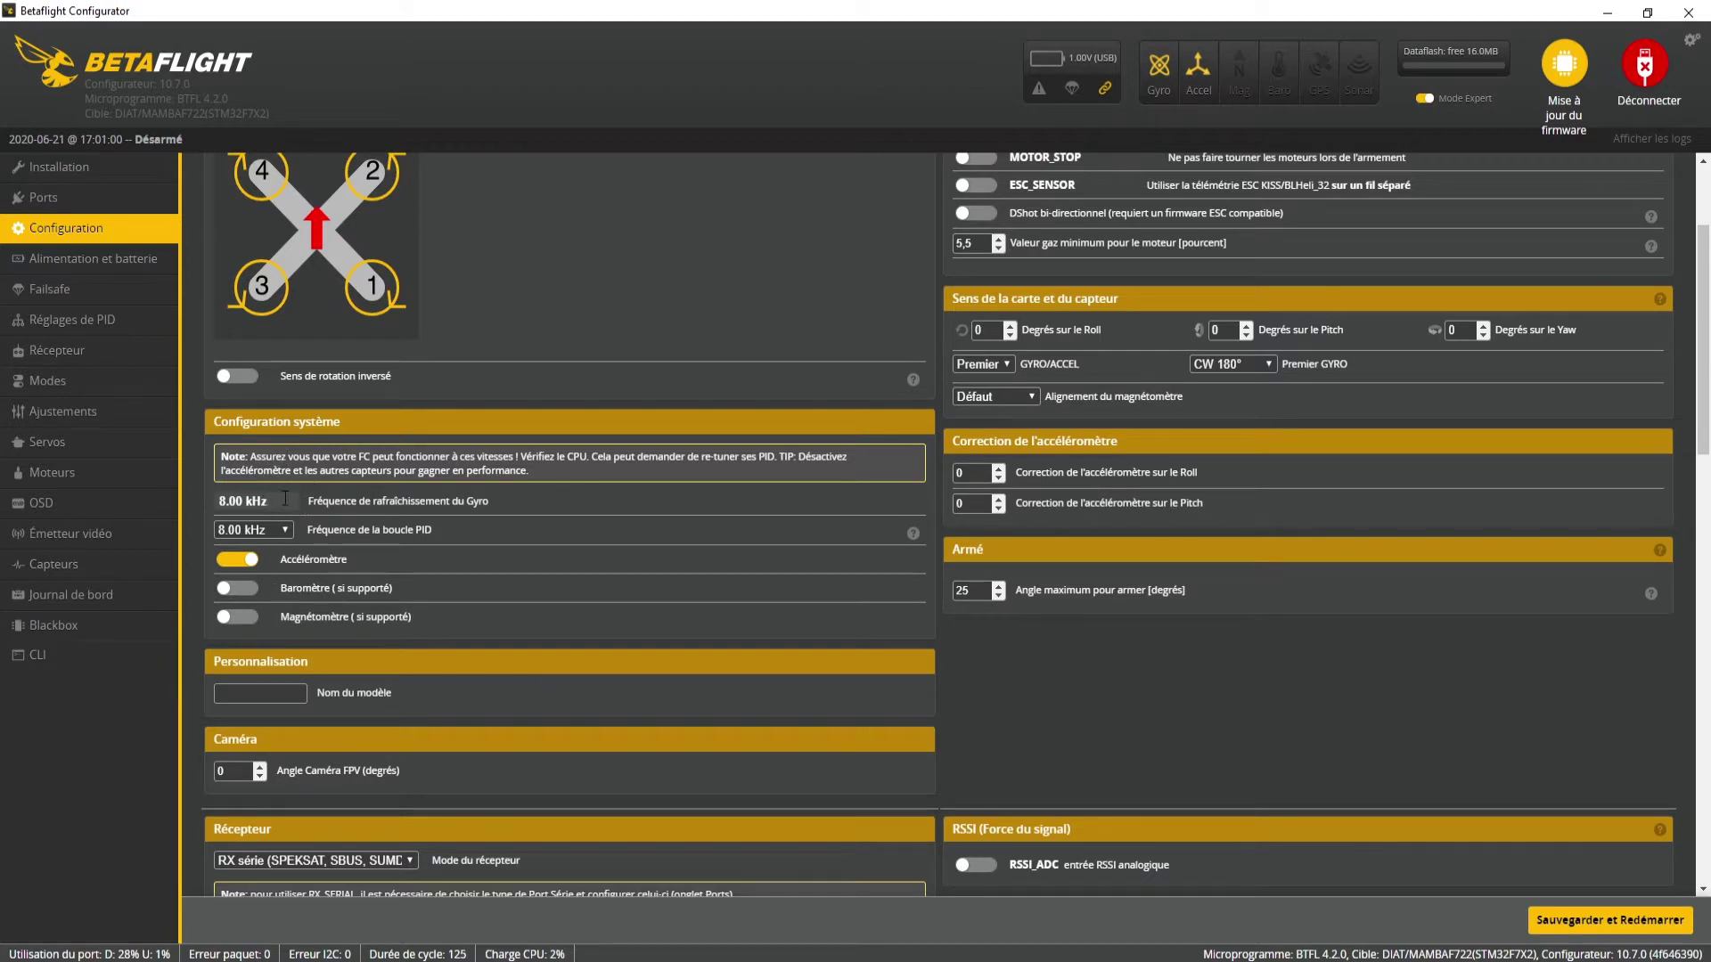
drag(285, 498, 219, 499)
click(244, 501)
double_click(281, 503)
click(324, 496)
click(266, 531)
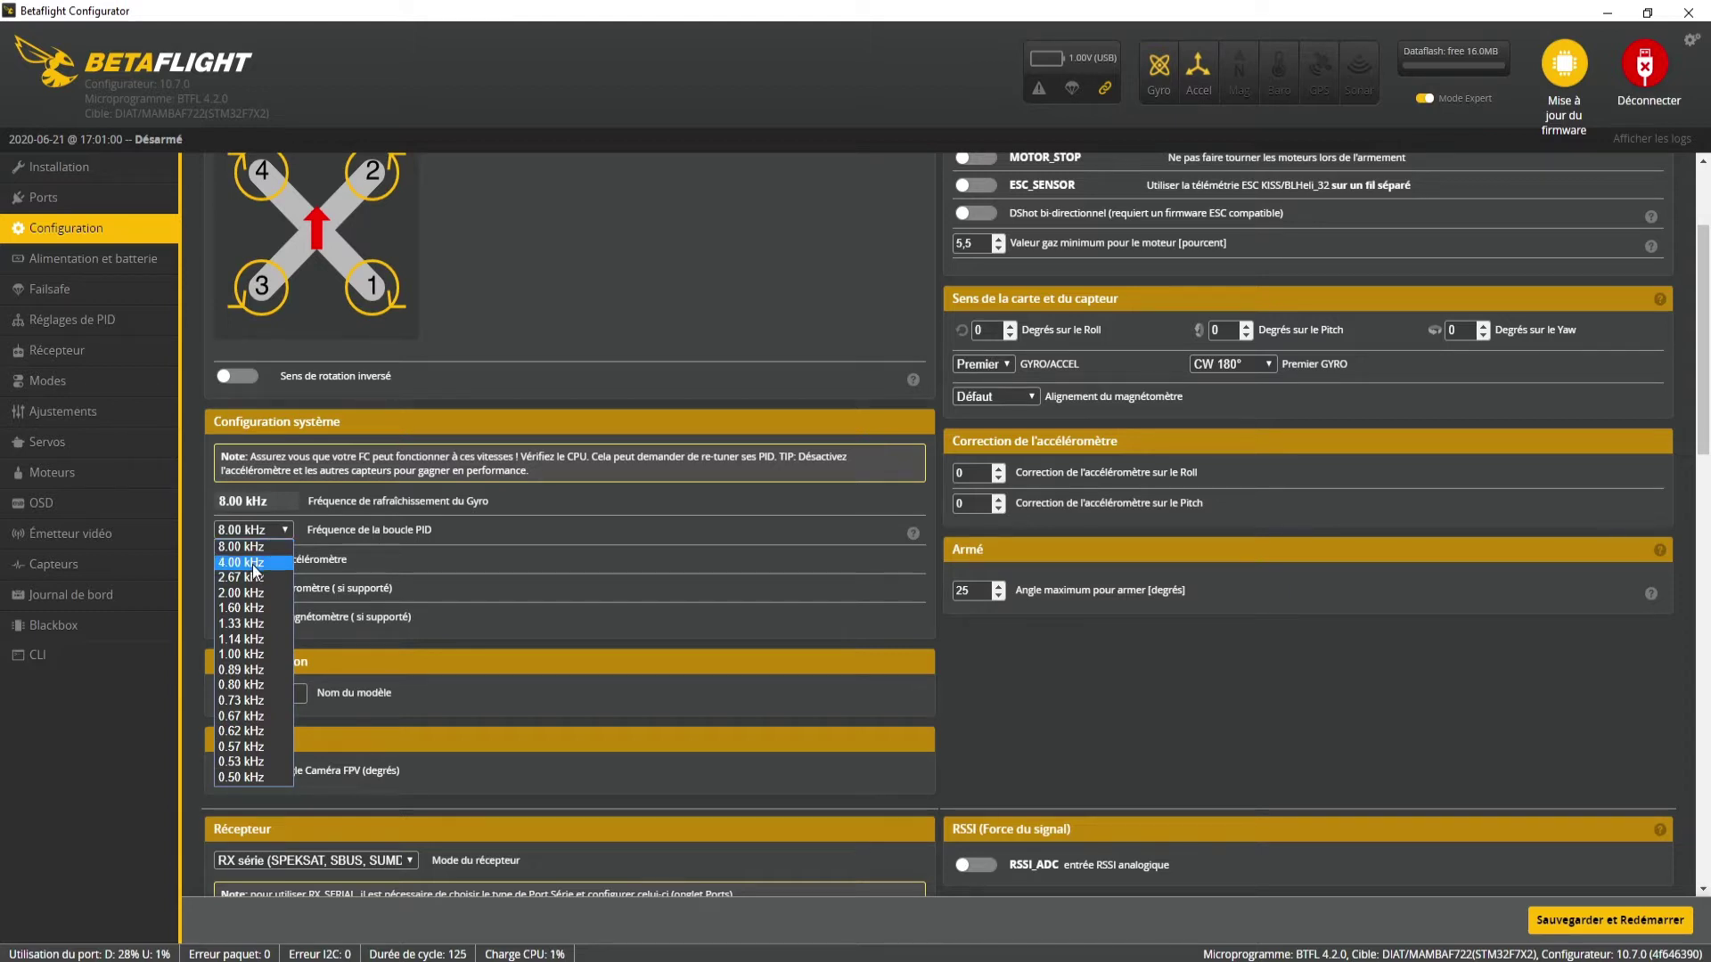
click(282, 531)
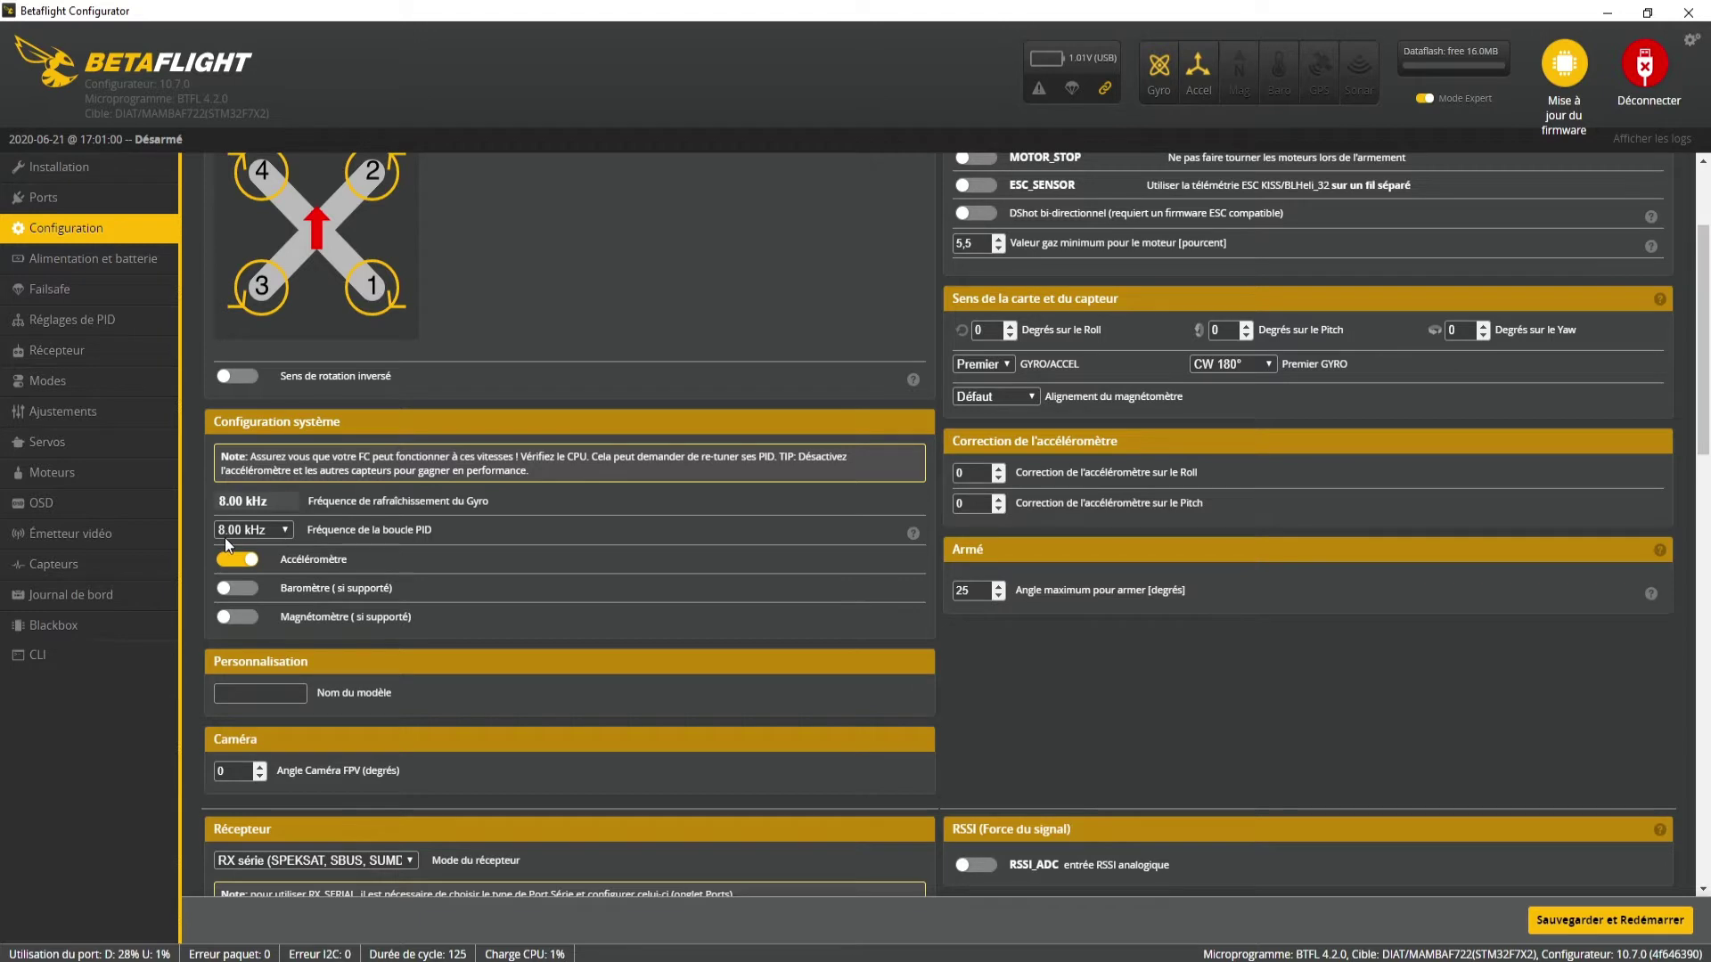
Run the tasks command in the CLI and examine the gyro task's maximum load.
click(95, 667)
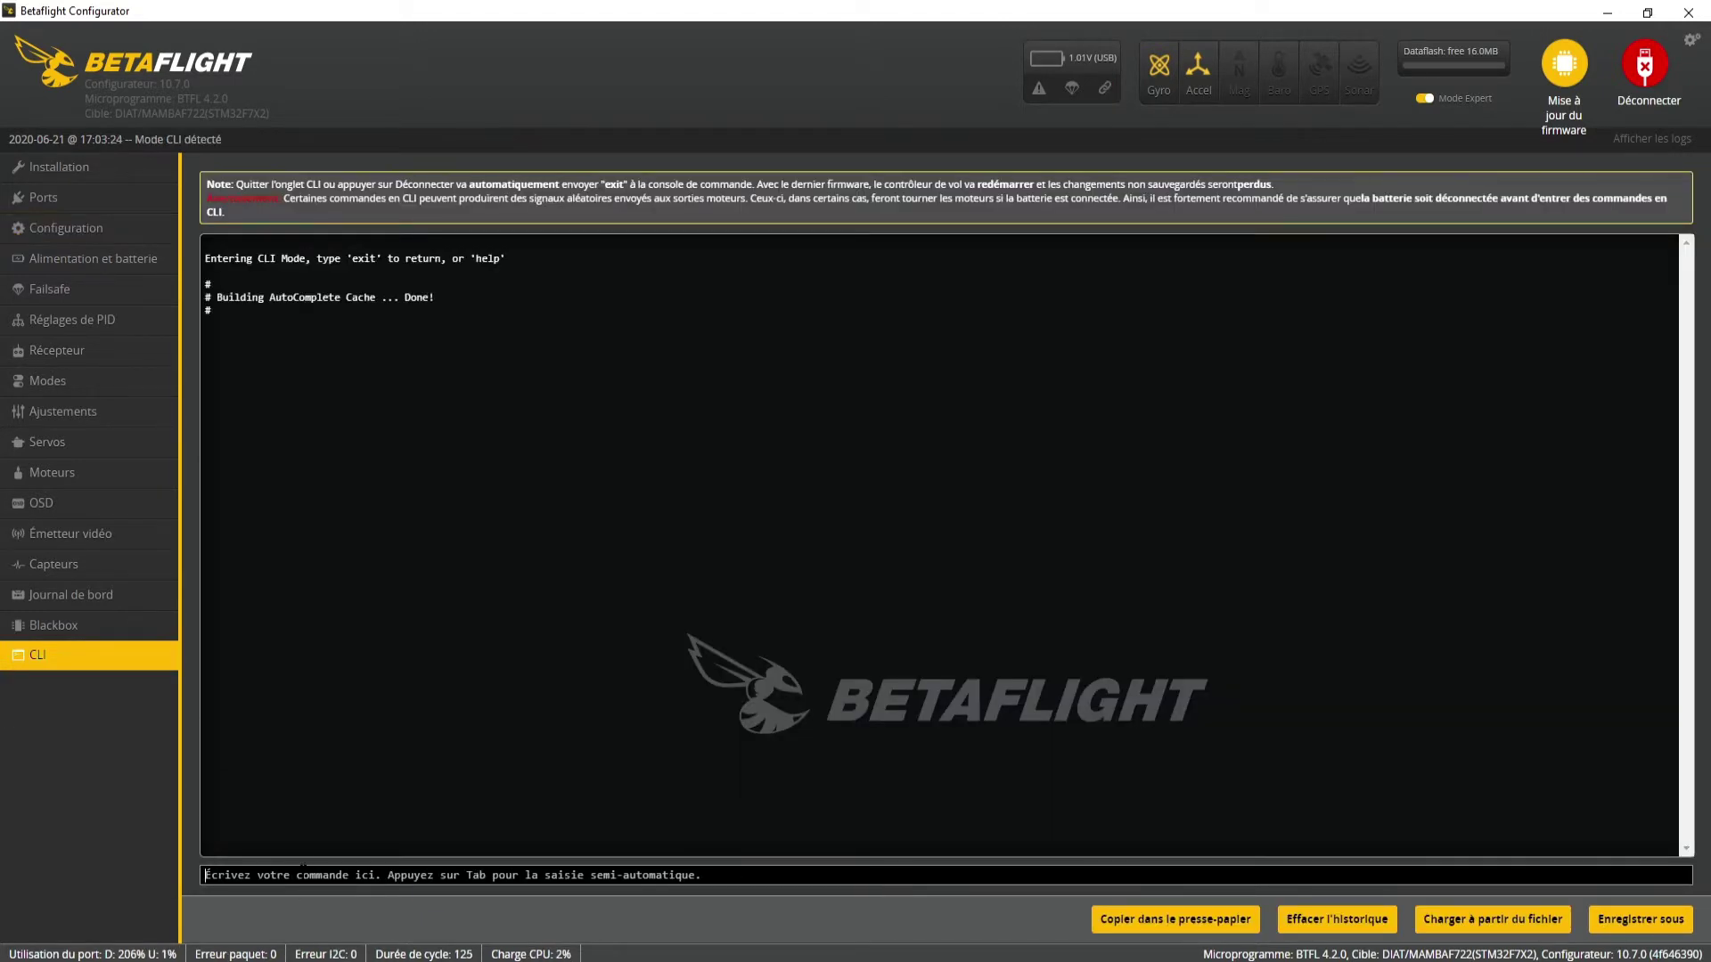
text(tasks)
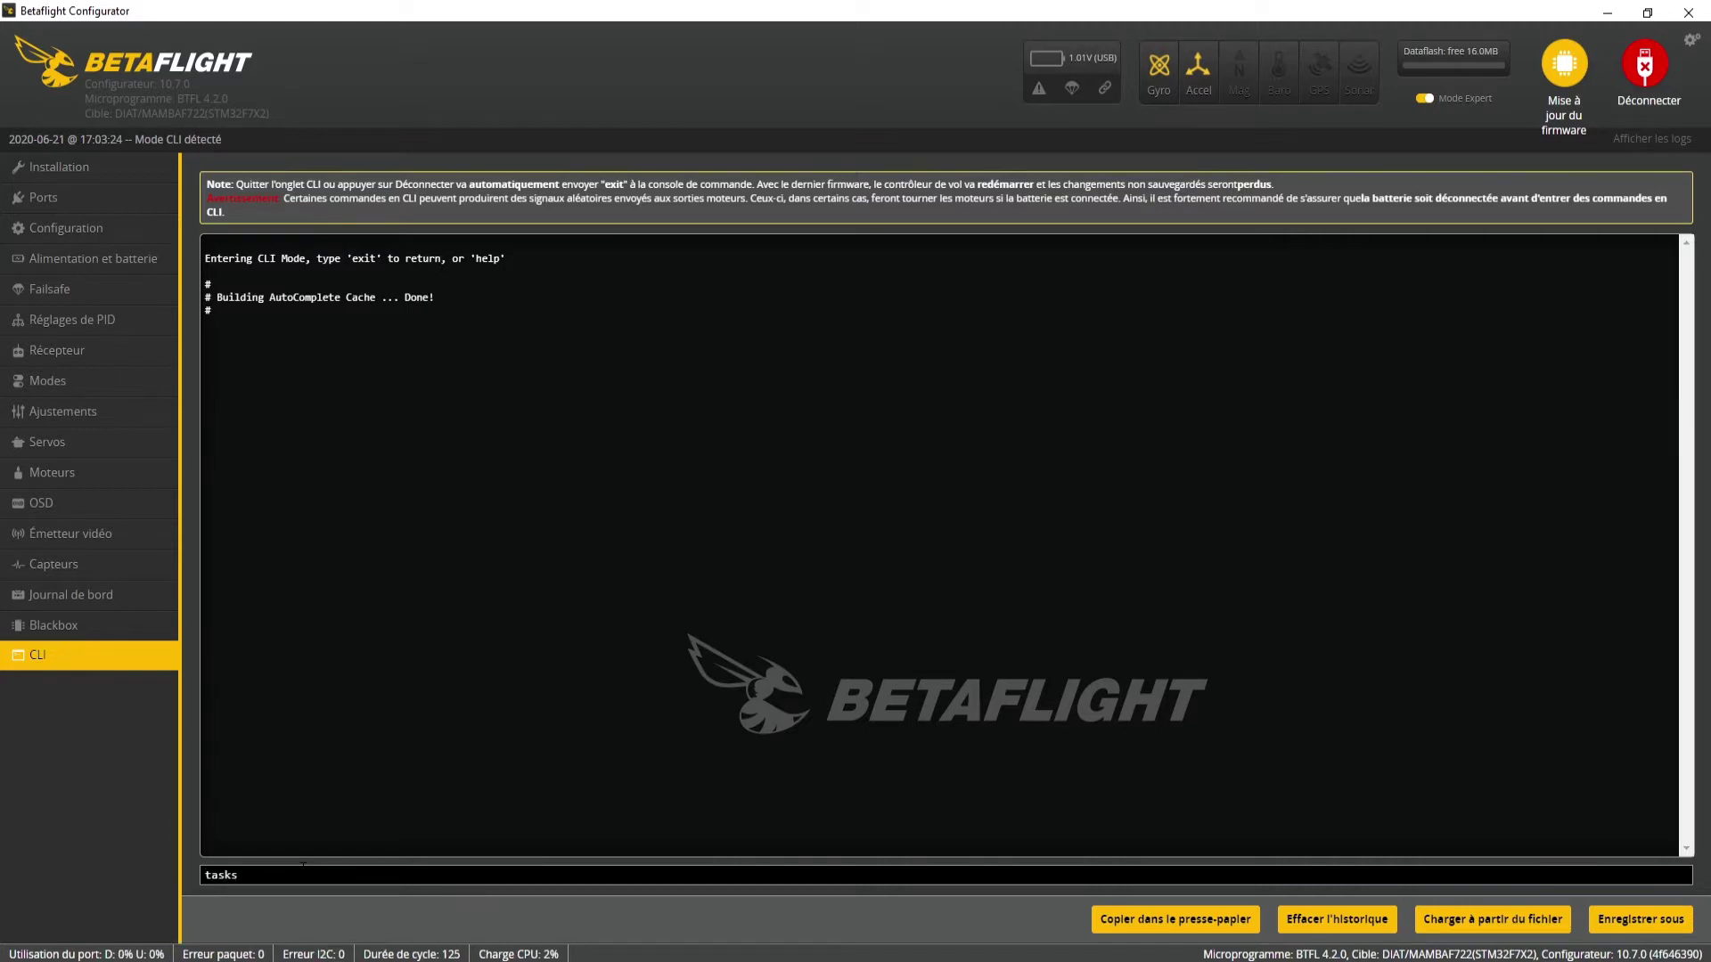
key(Return)
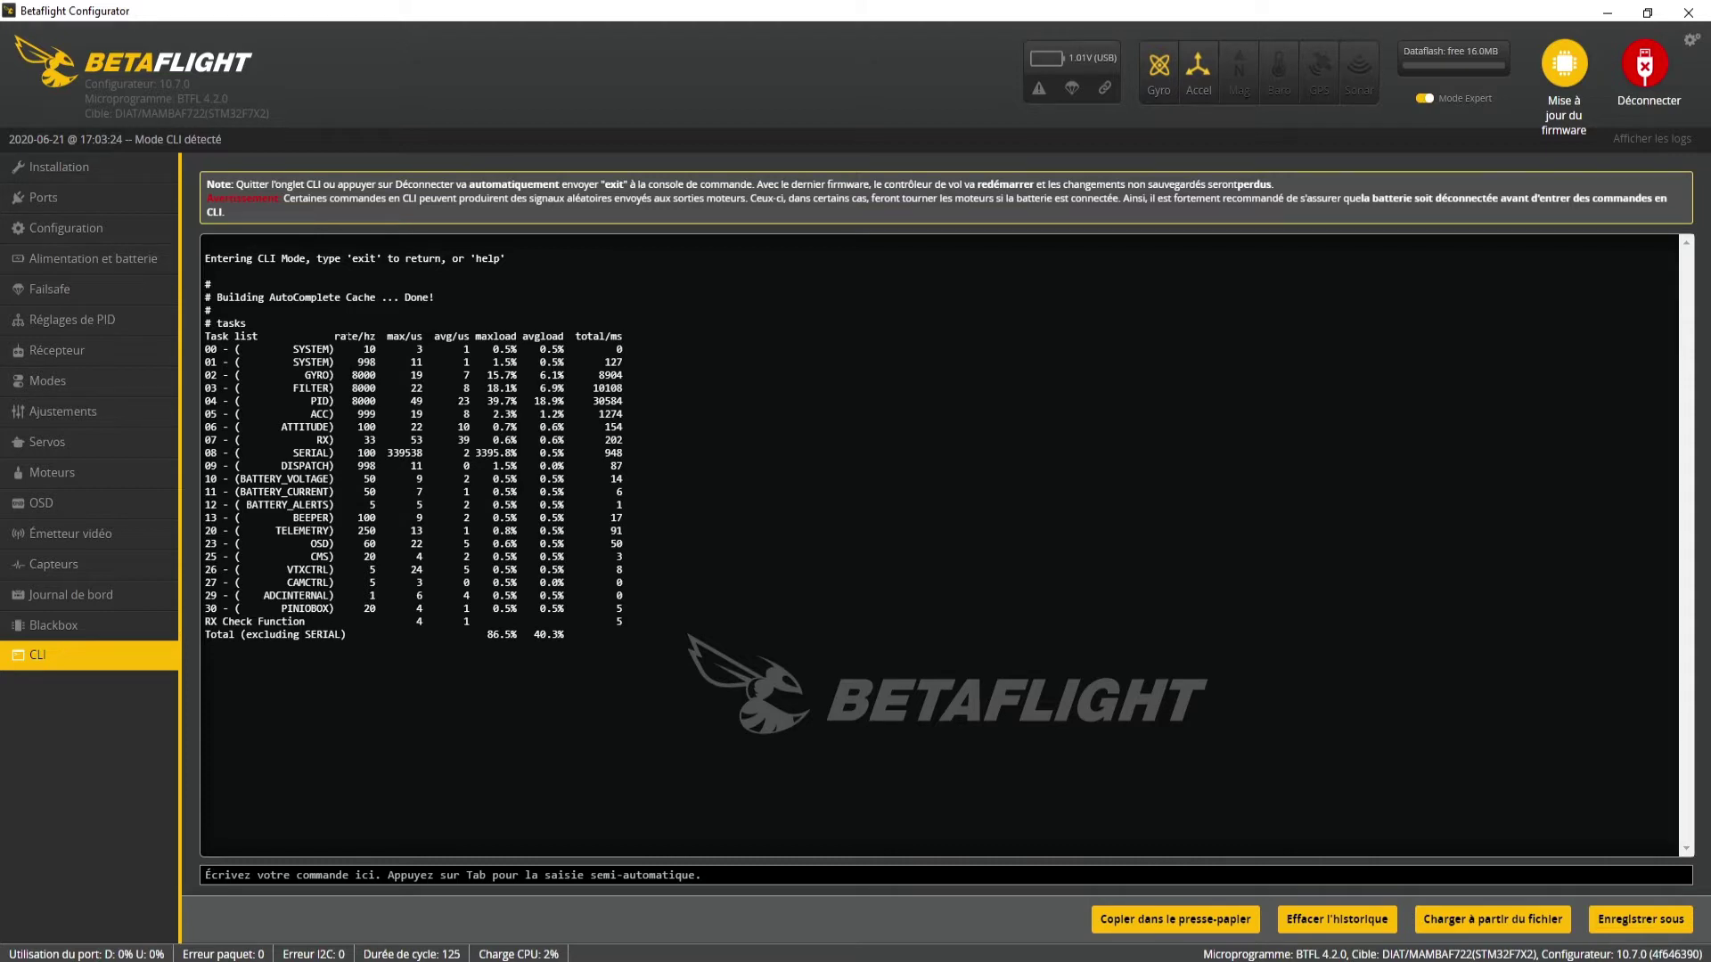
drag(482, 375, 521, 376)
Return to the Configuration page and set the PID loop frequency to 4.00 kHz.
click(79, 234)
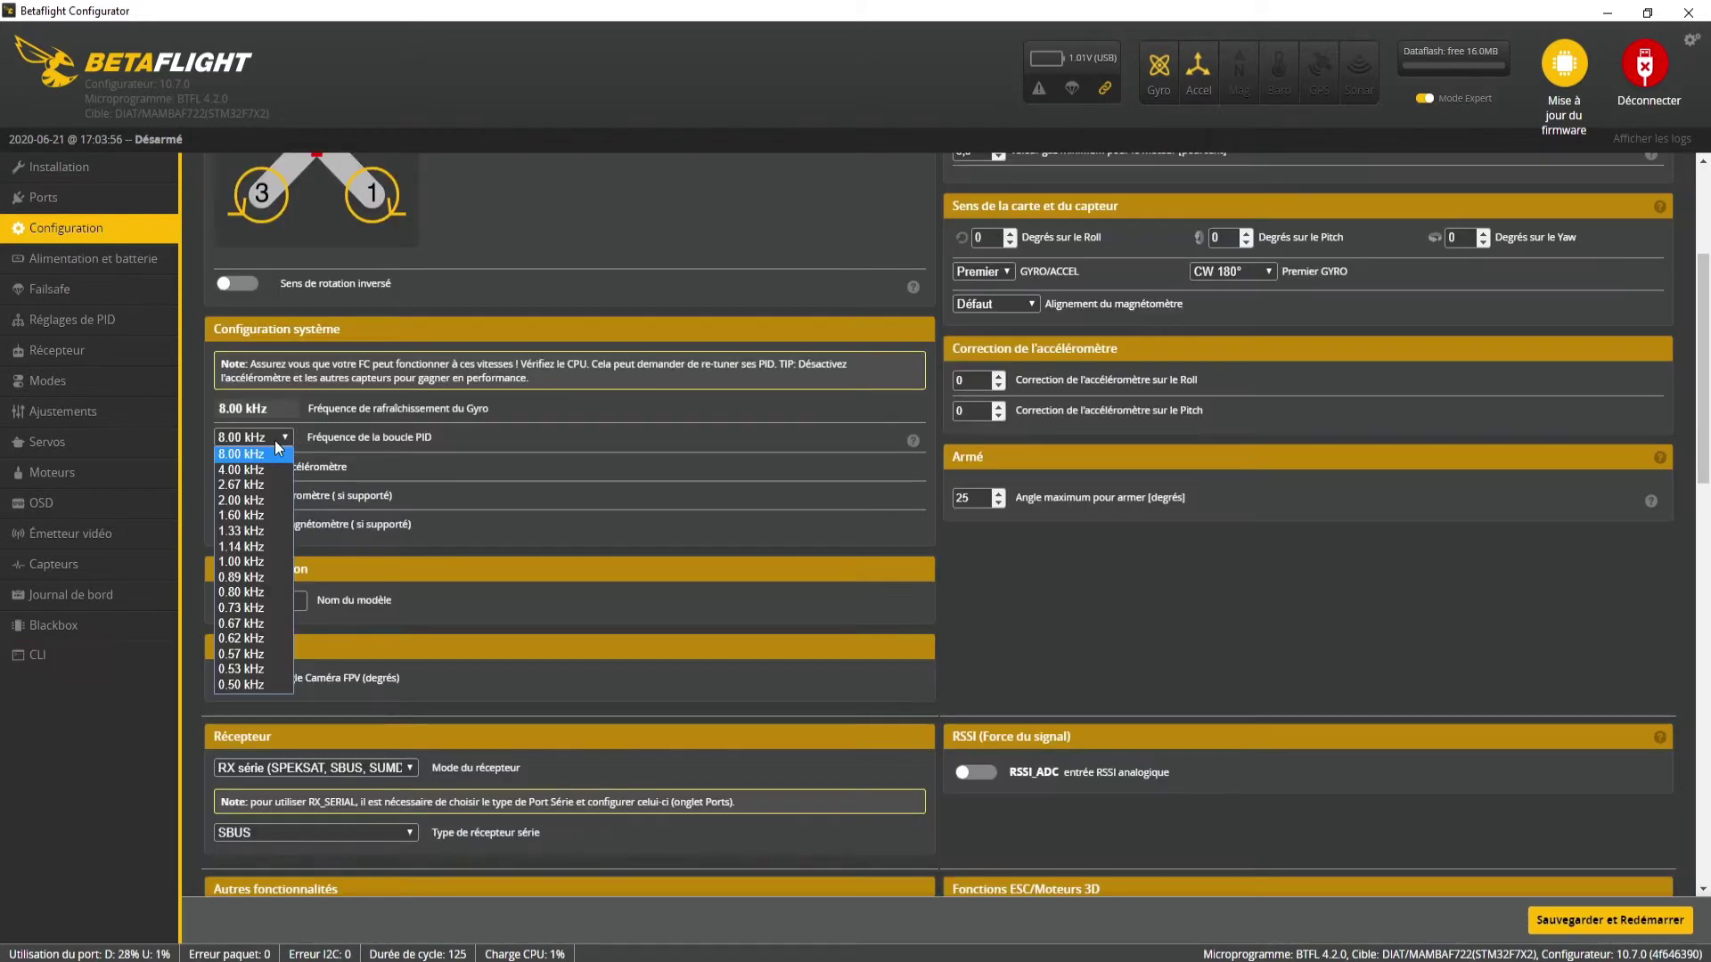
click(263, 469)
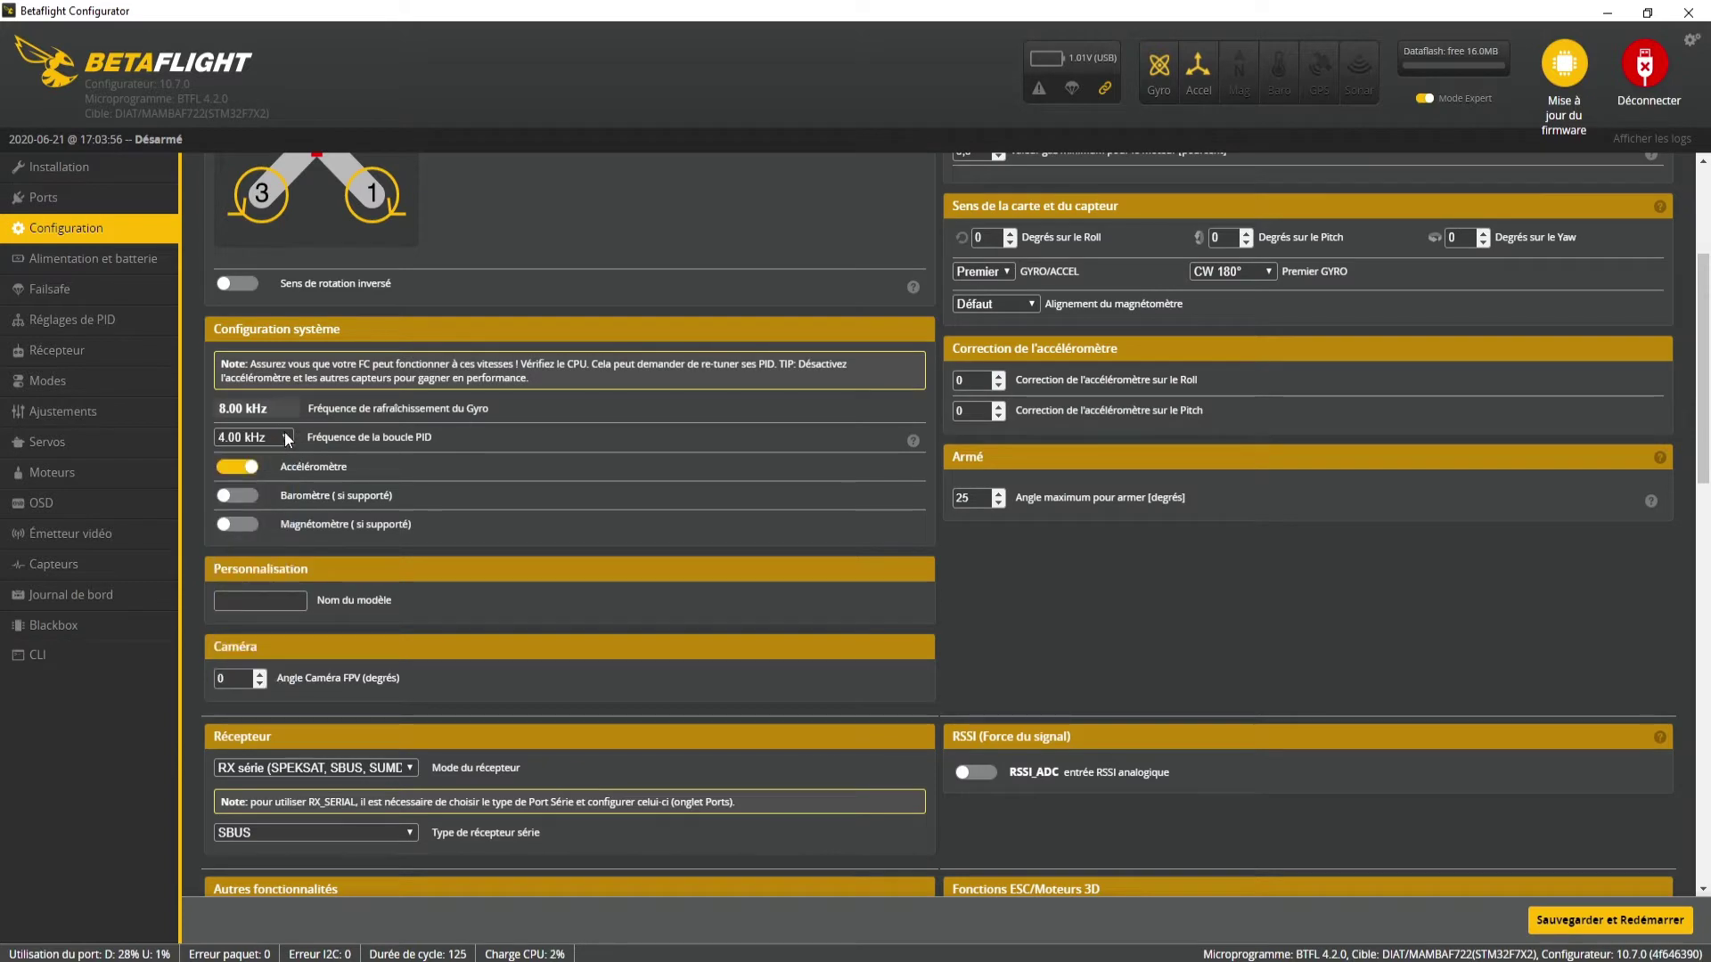
click(283, 436)
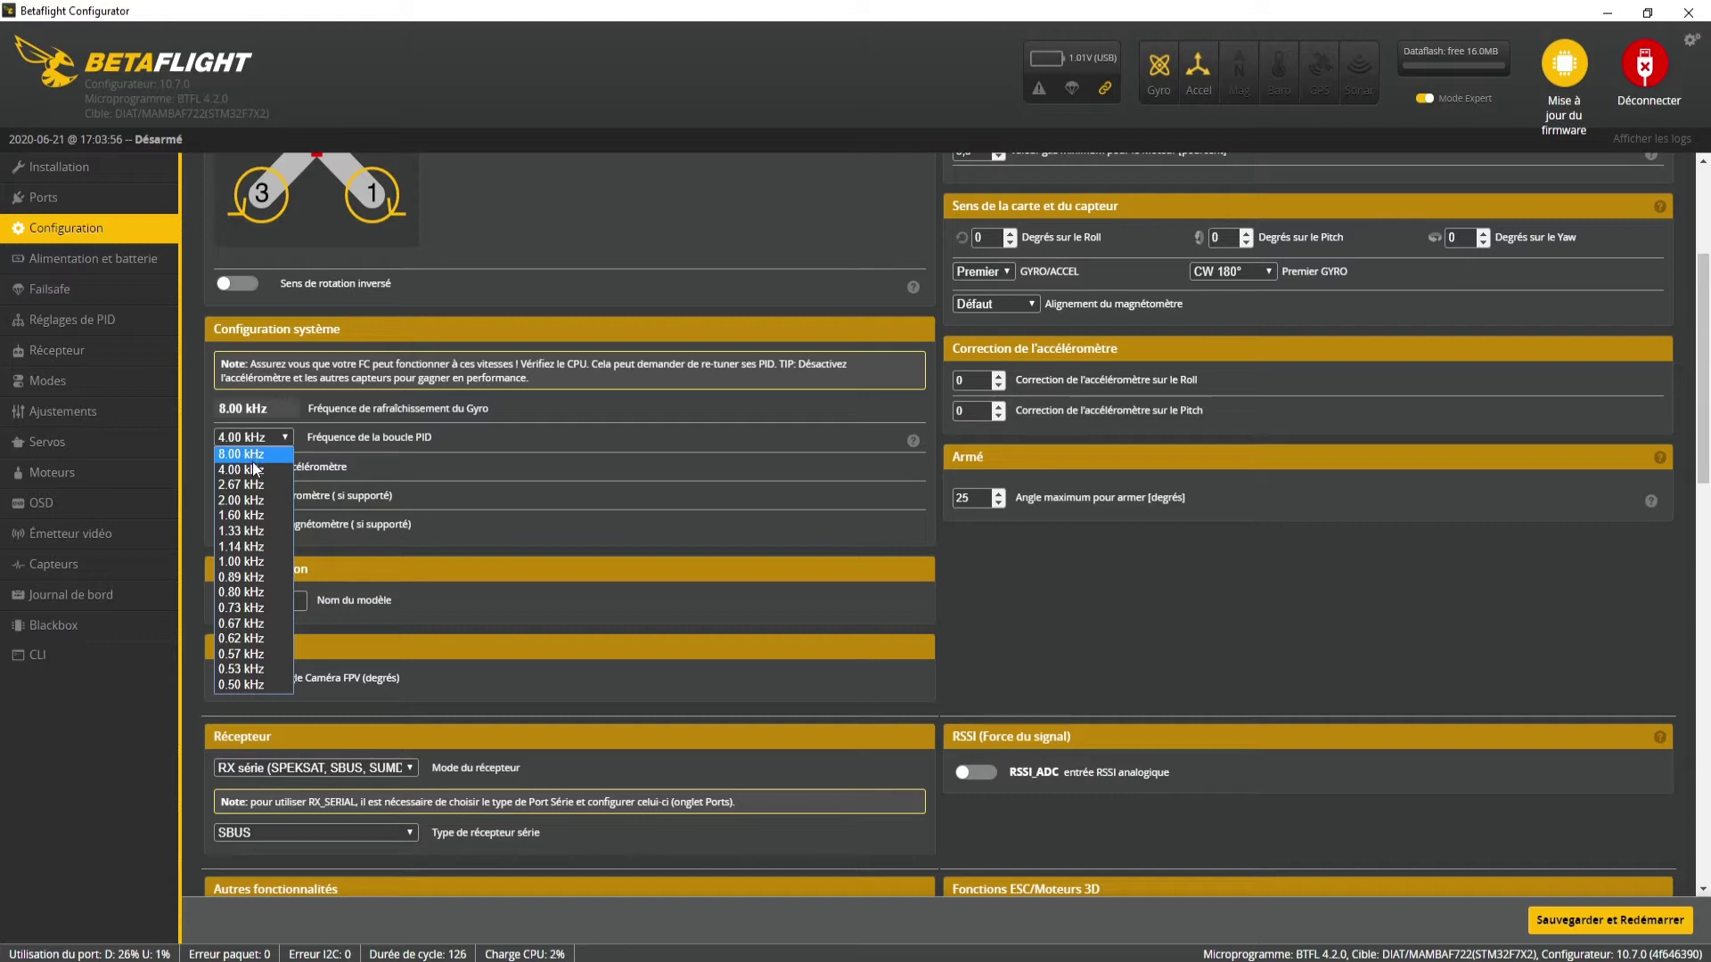
click(253, 470)
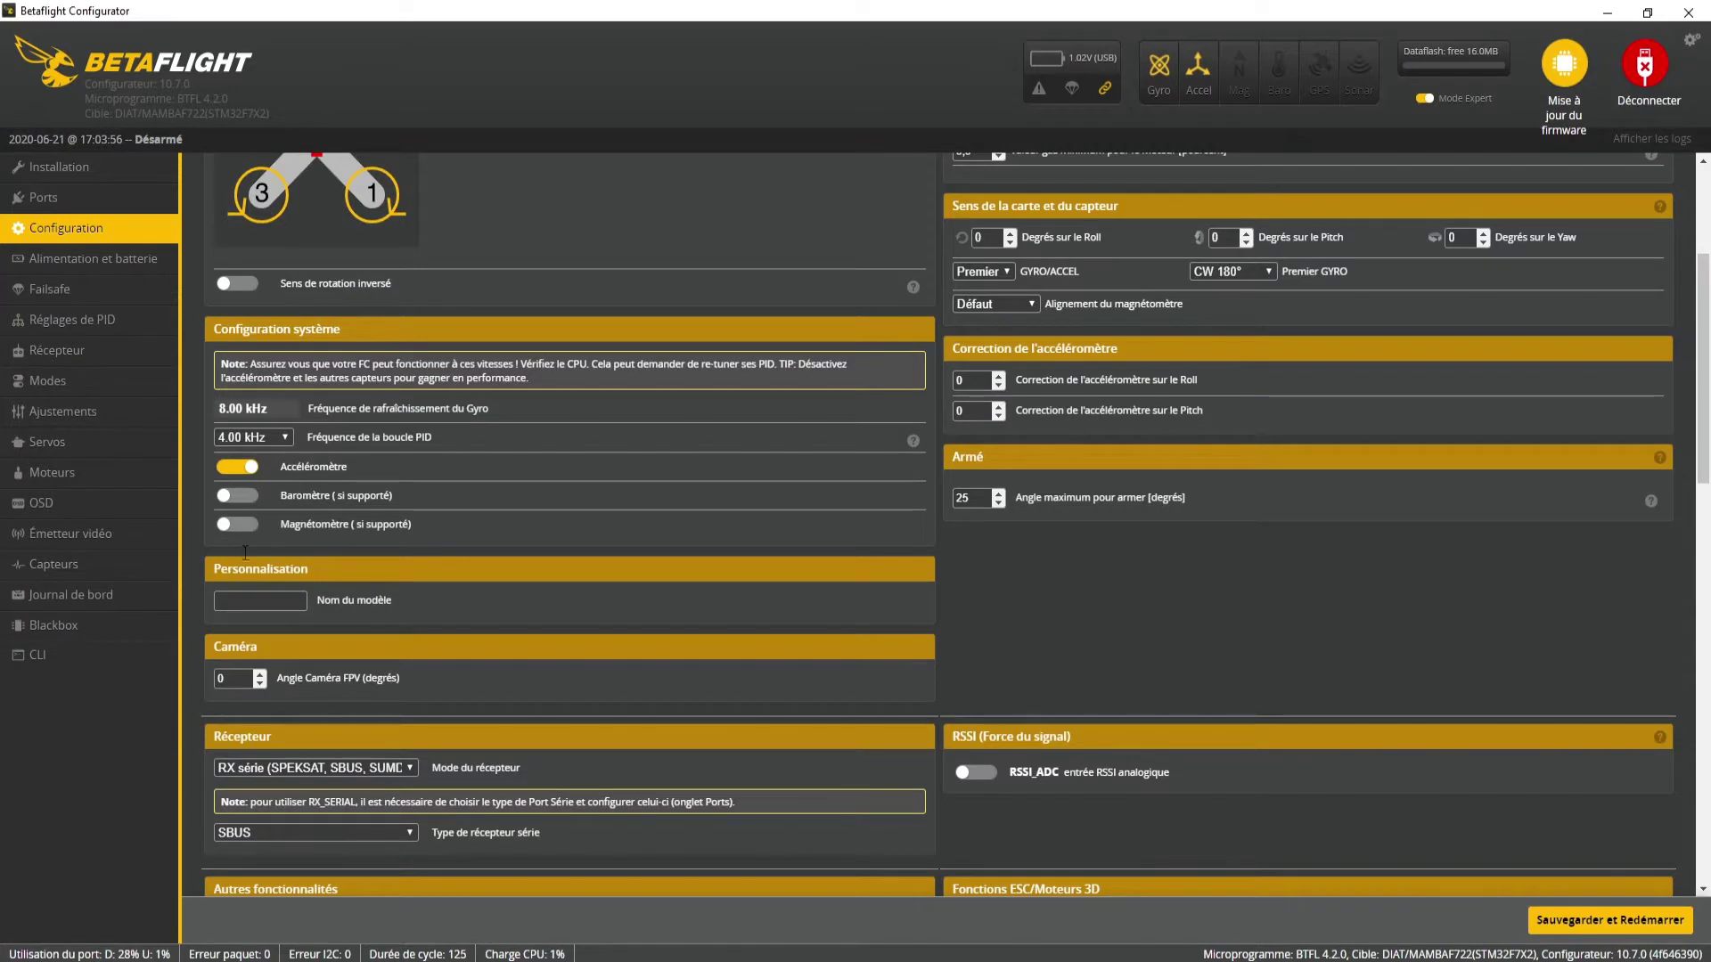
Set the model name to WZ using the suggested entry.
scroll(350, 498, down, 2)
click(285, 417)
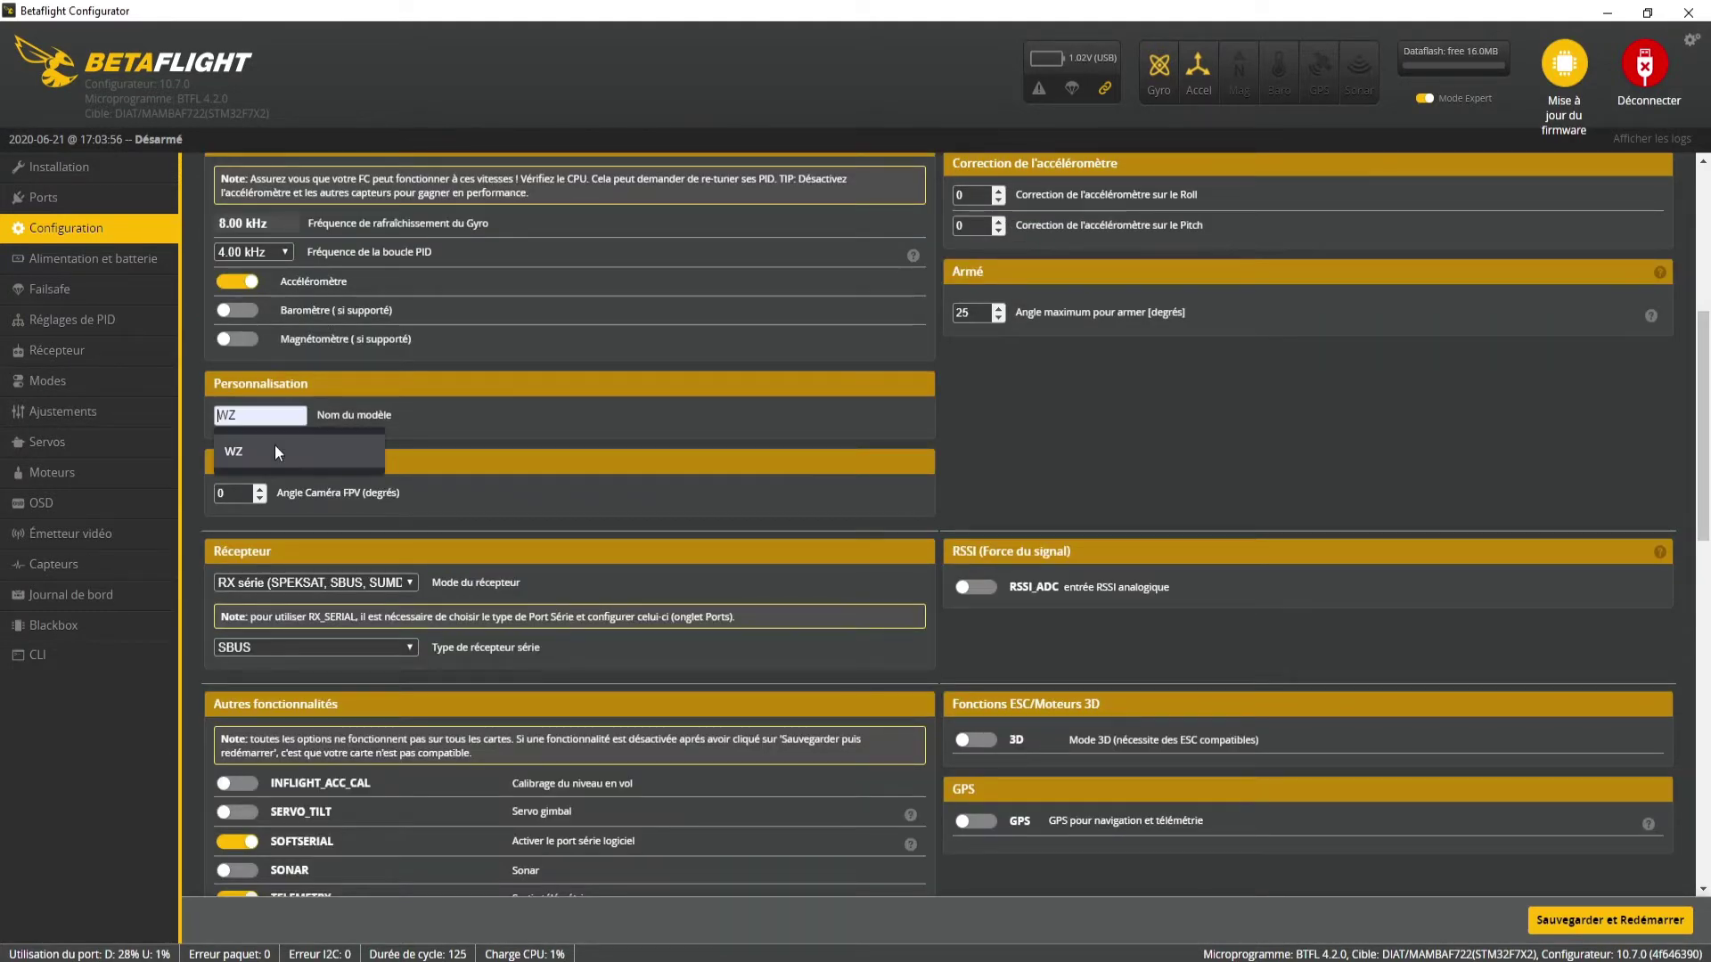
click(244, 452)
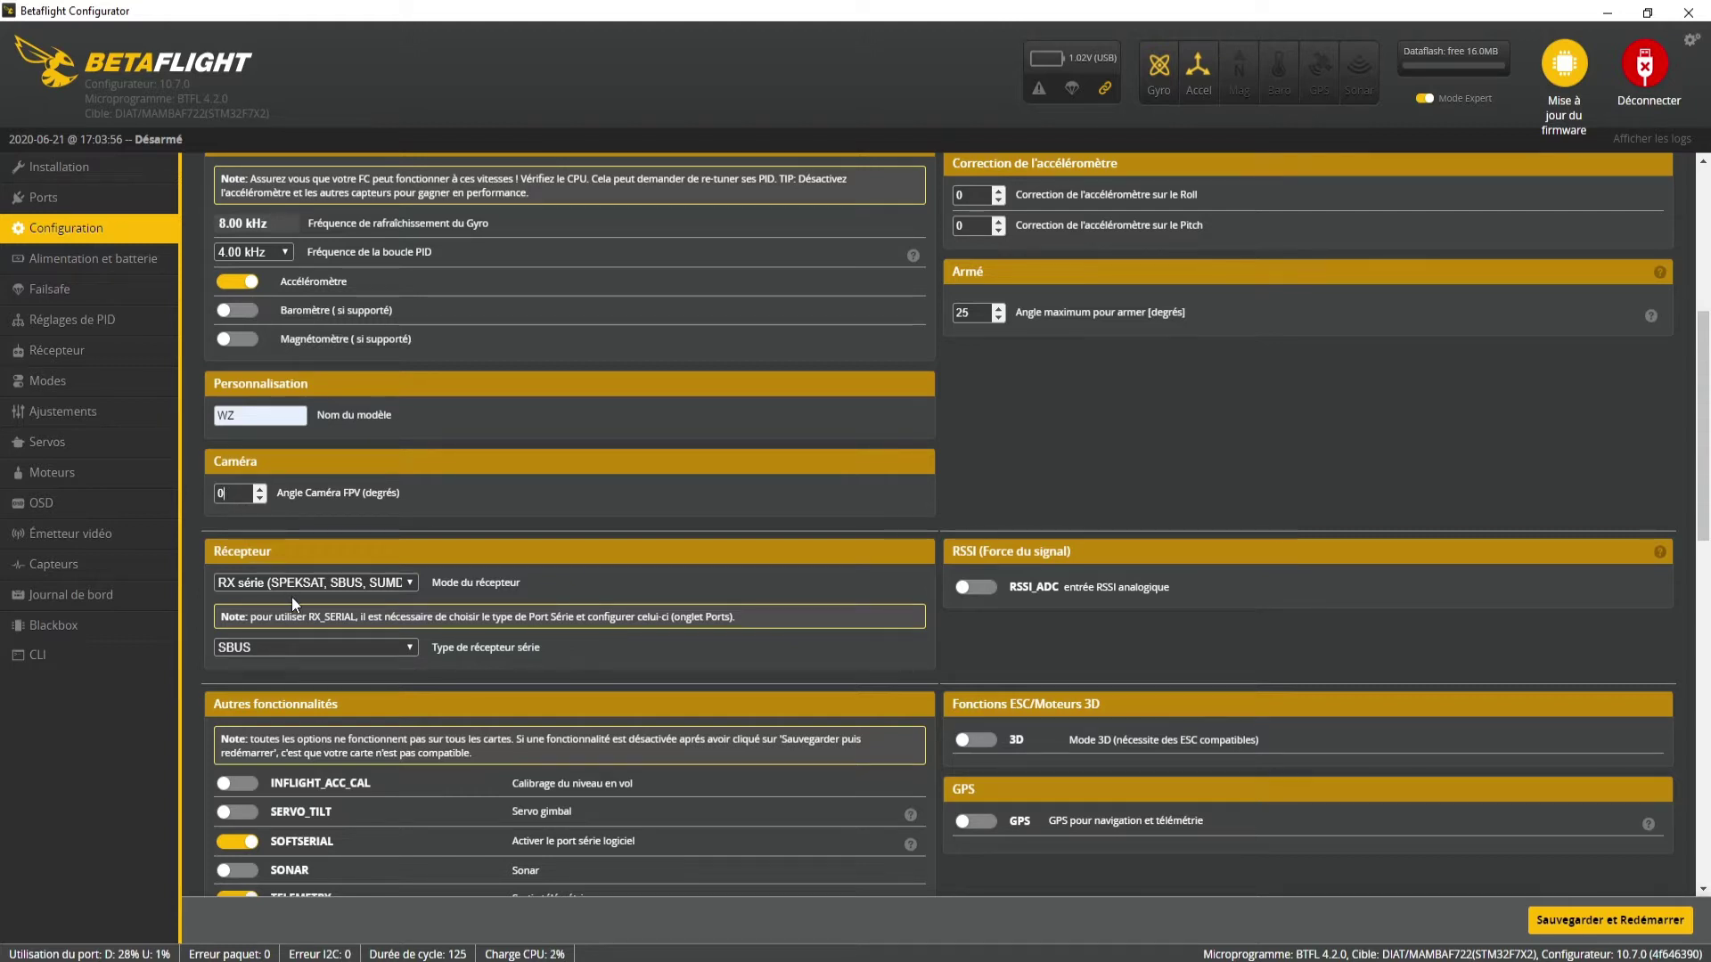
Select RX série (SPEKSAT, SBUS, SUMD) as the receiver mode and review the serial receiver types, keeping SBUS.
scroll(277, 394, down, 2)
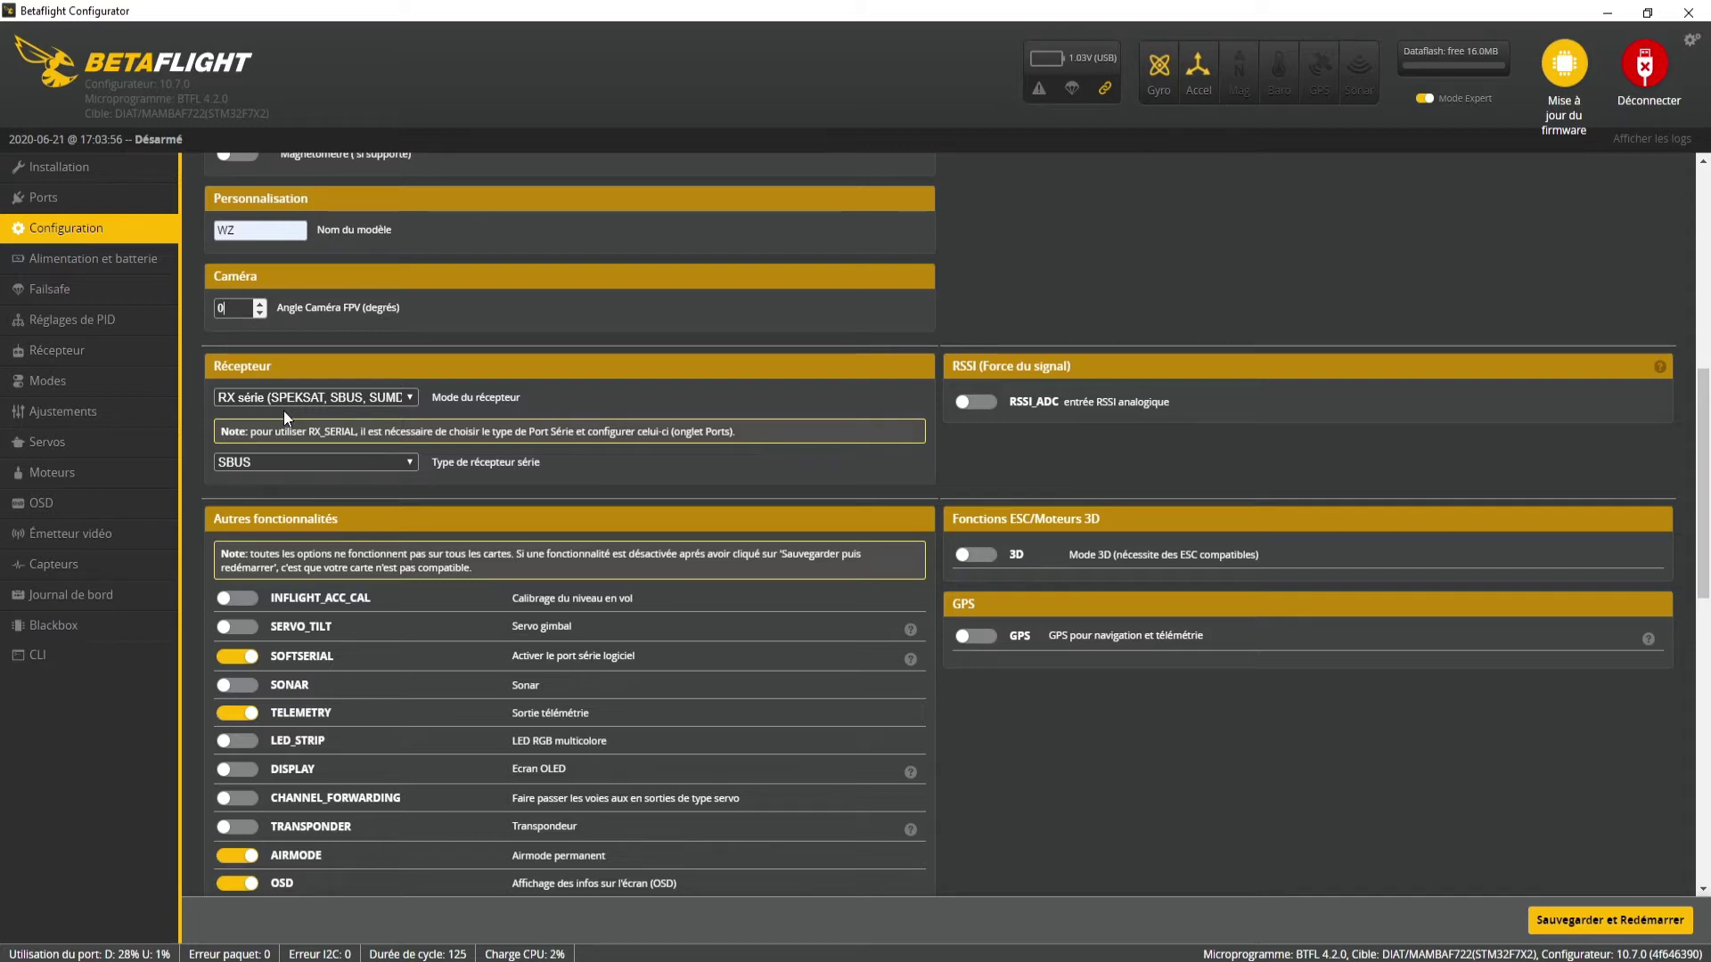
click(283, 396)
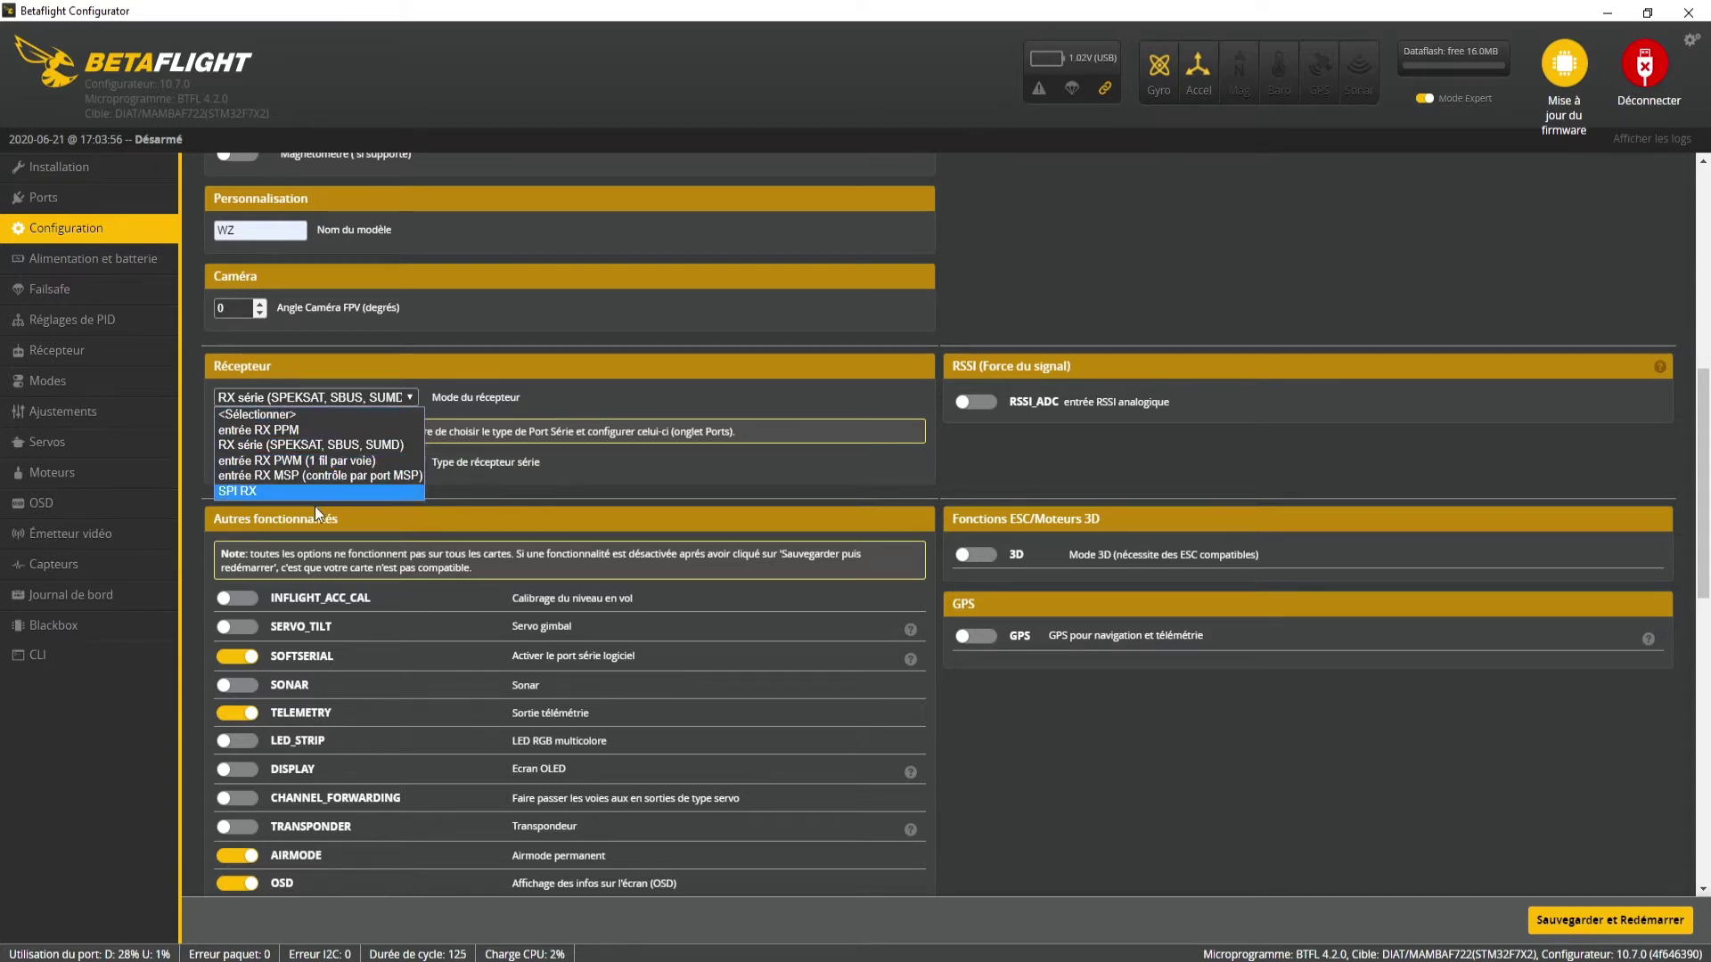
click(335, 444)
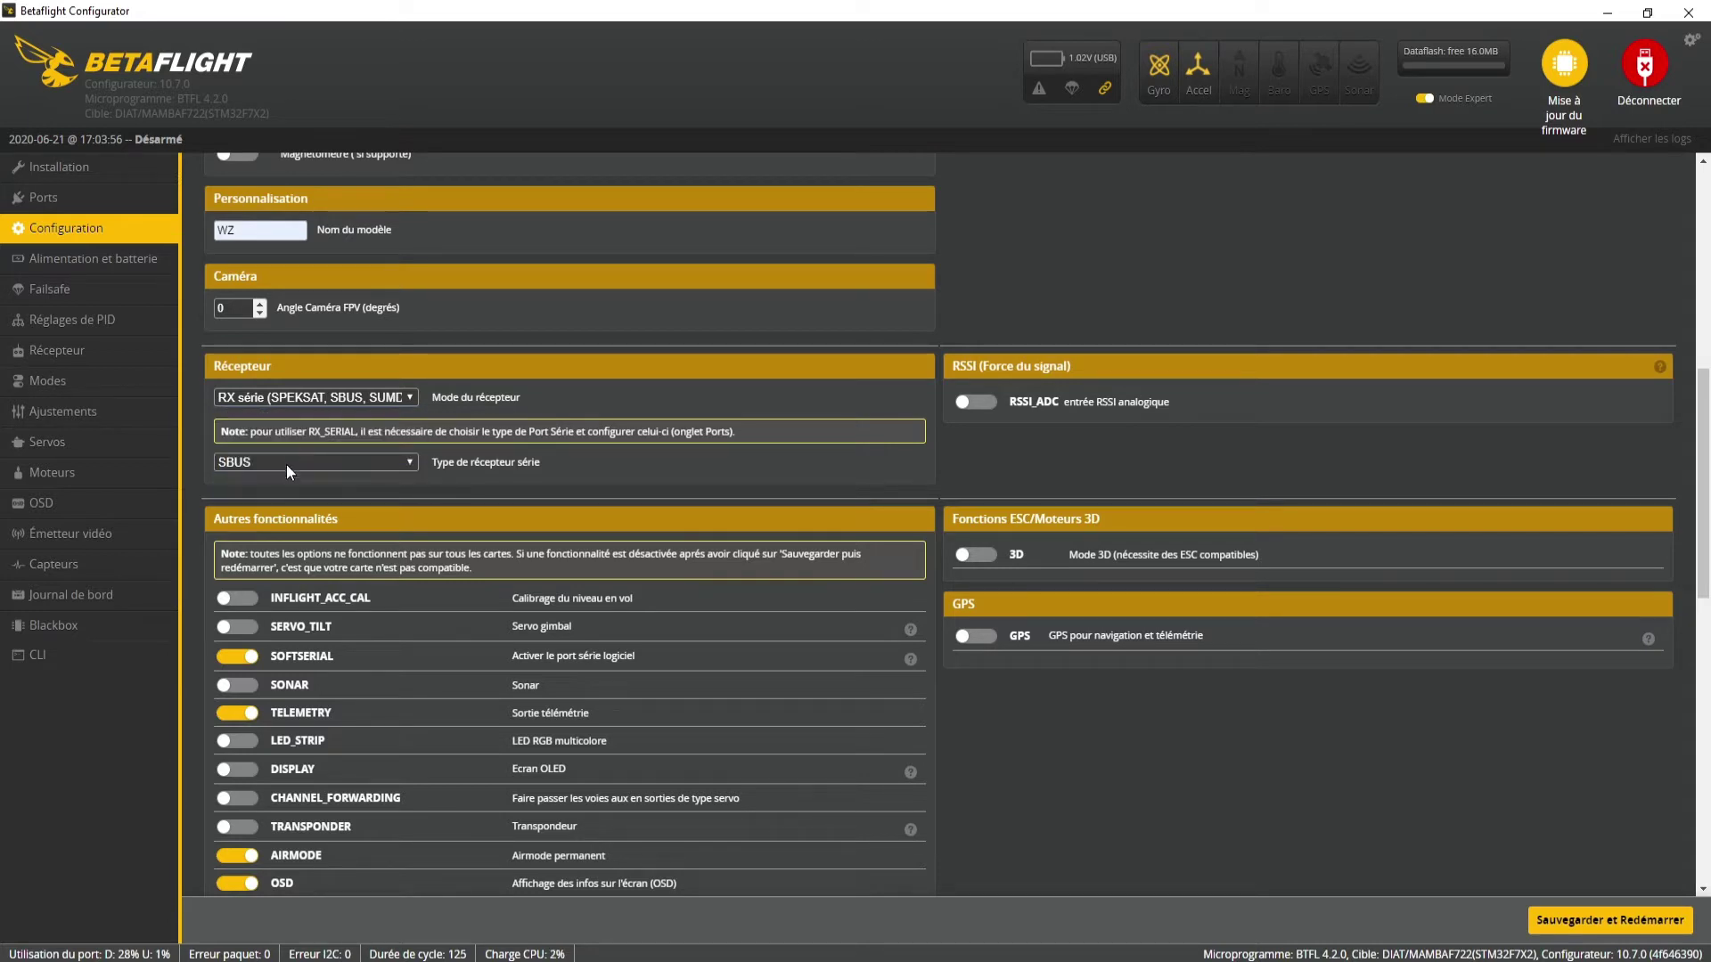
click(285, 465)
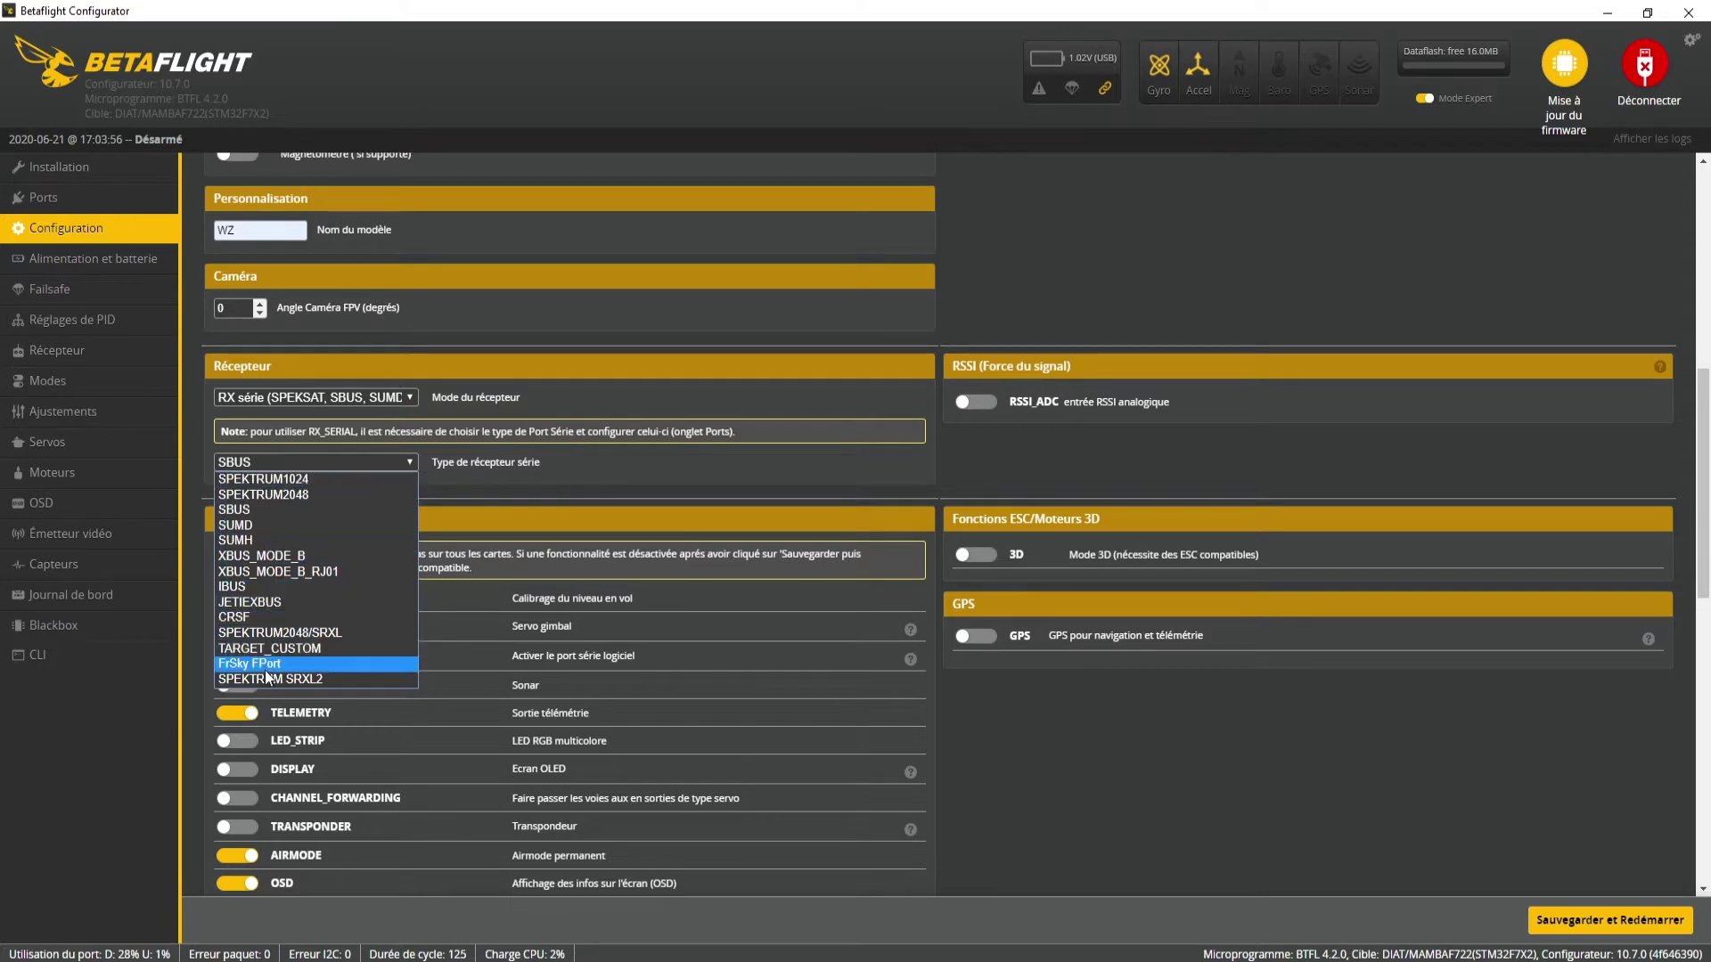
click(272, 460)
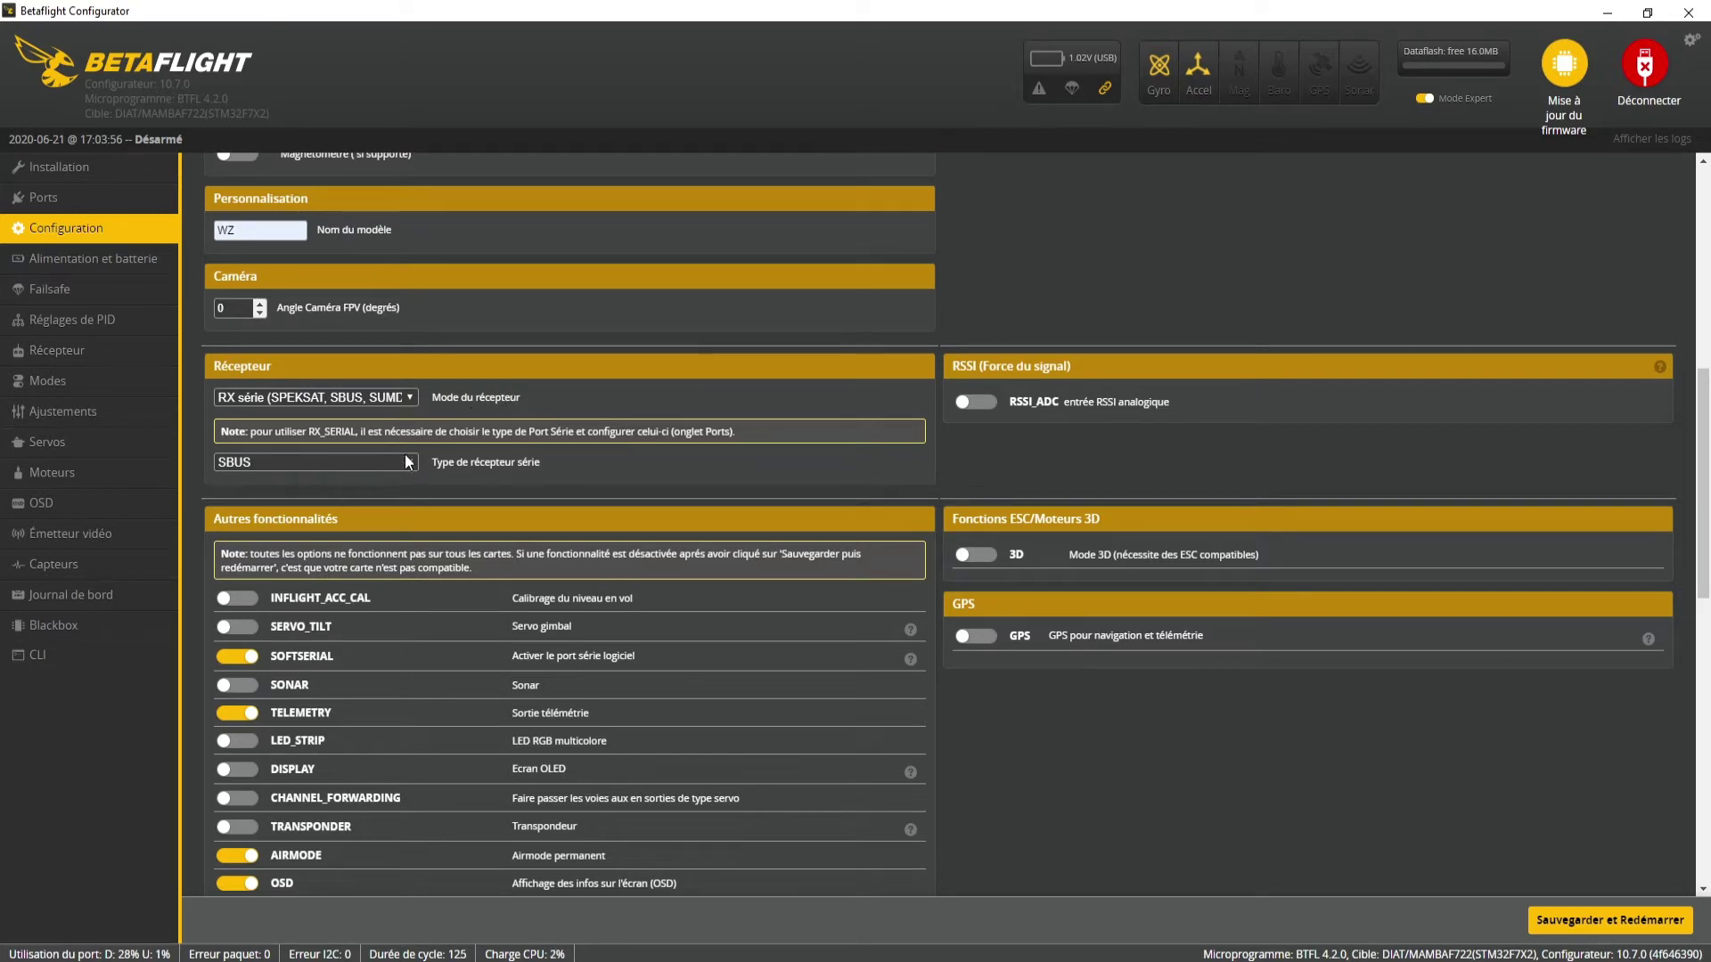
Disable the TELEMETRY feature and check the DYNAMIC_FILTER entry among the other features.
scroll(404, 452, down, 2)
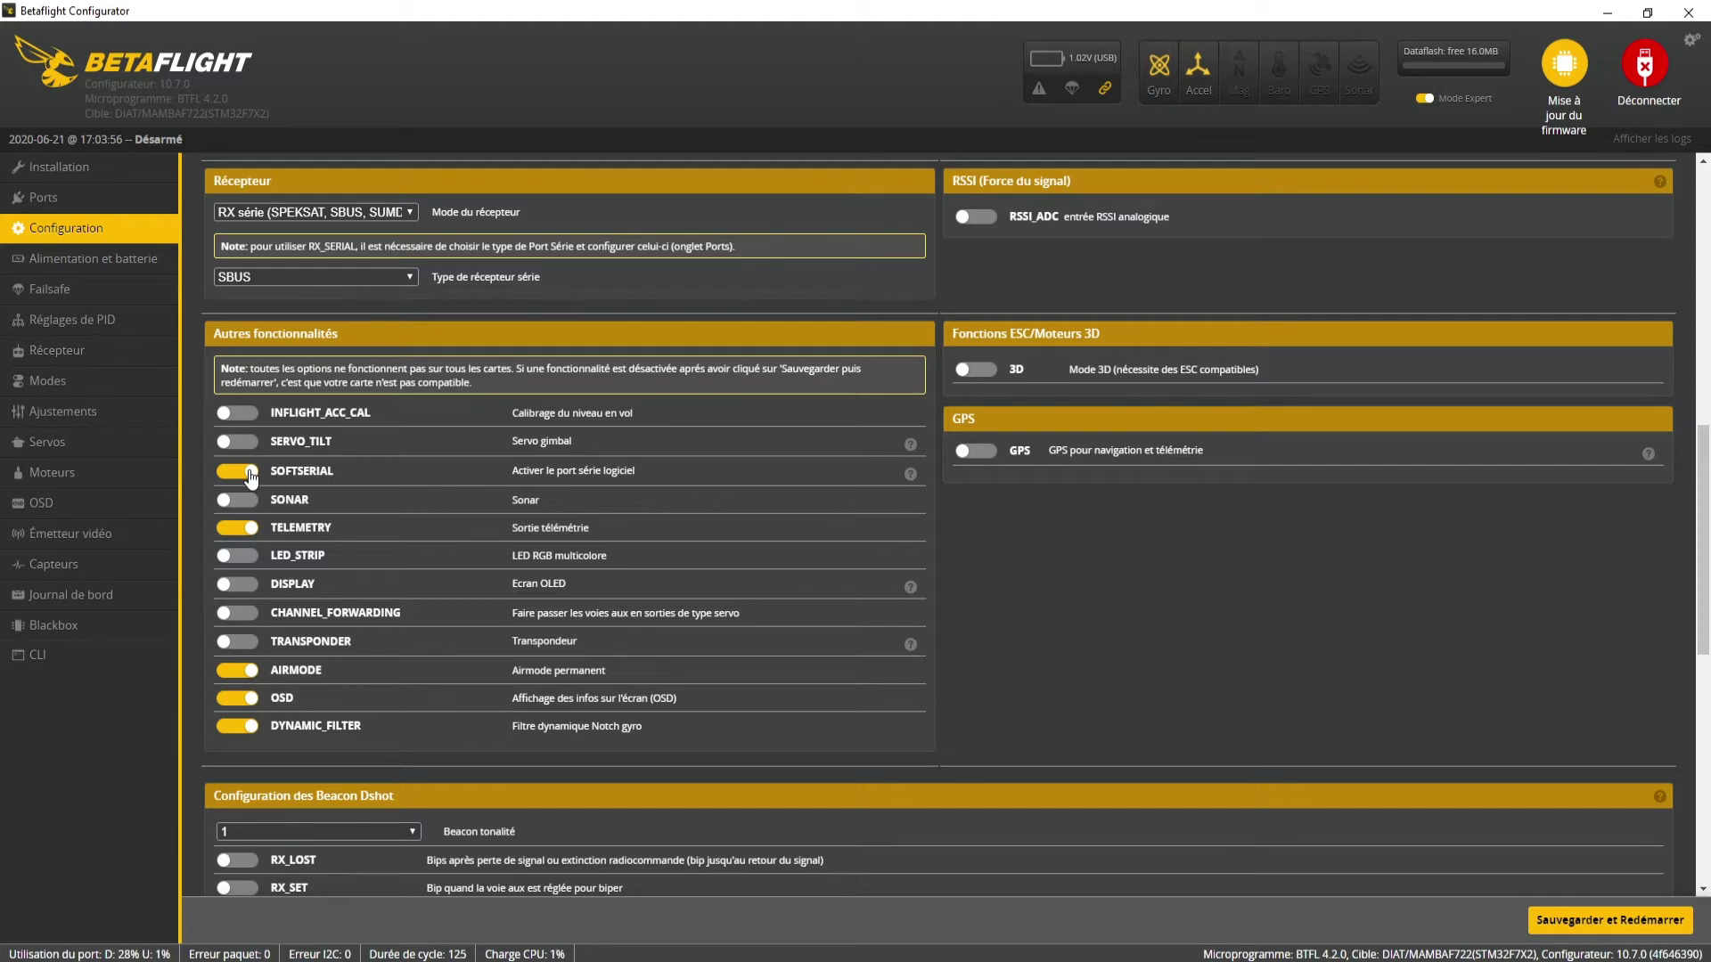
click(239, 533)
drag(272, 724, 399, 734)
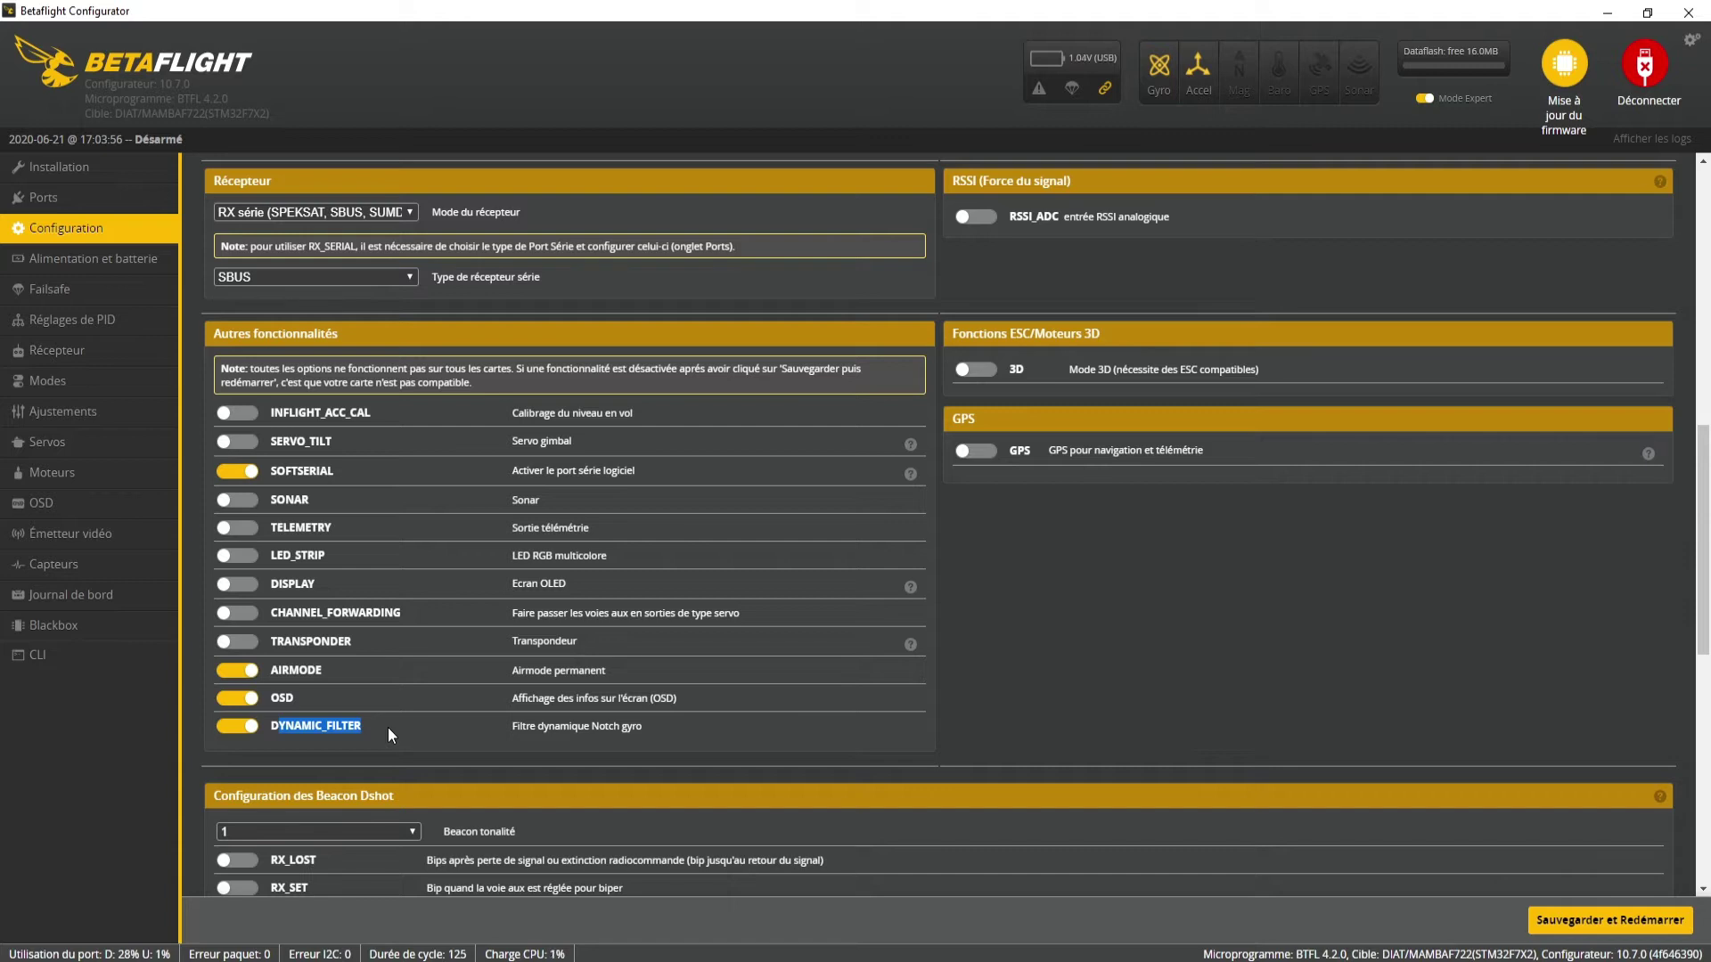
click(359, 725)
Enable the RX_SET beep in the DShot beacon configuration.
scroll(308, 470, down, 3)
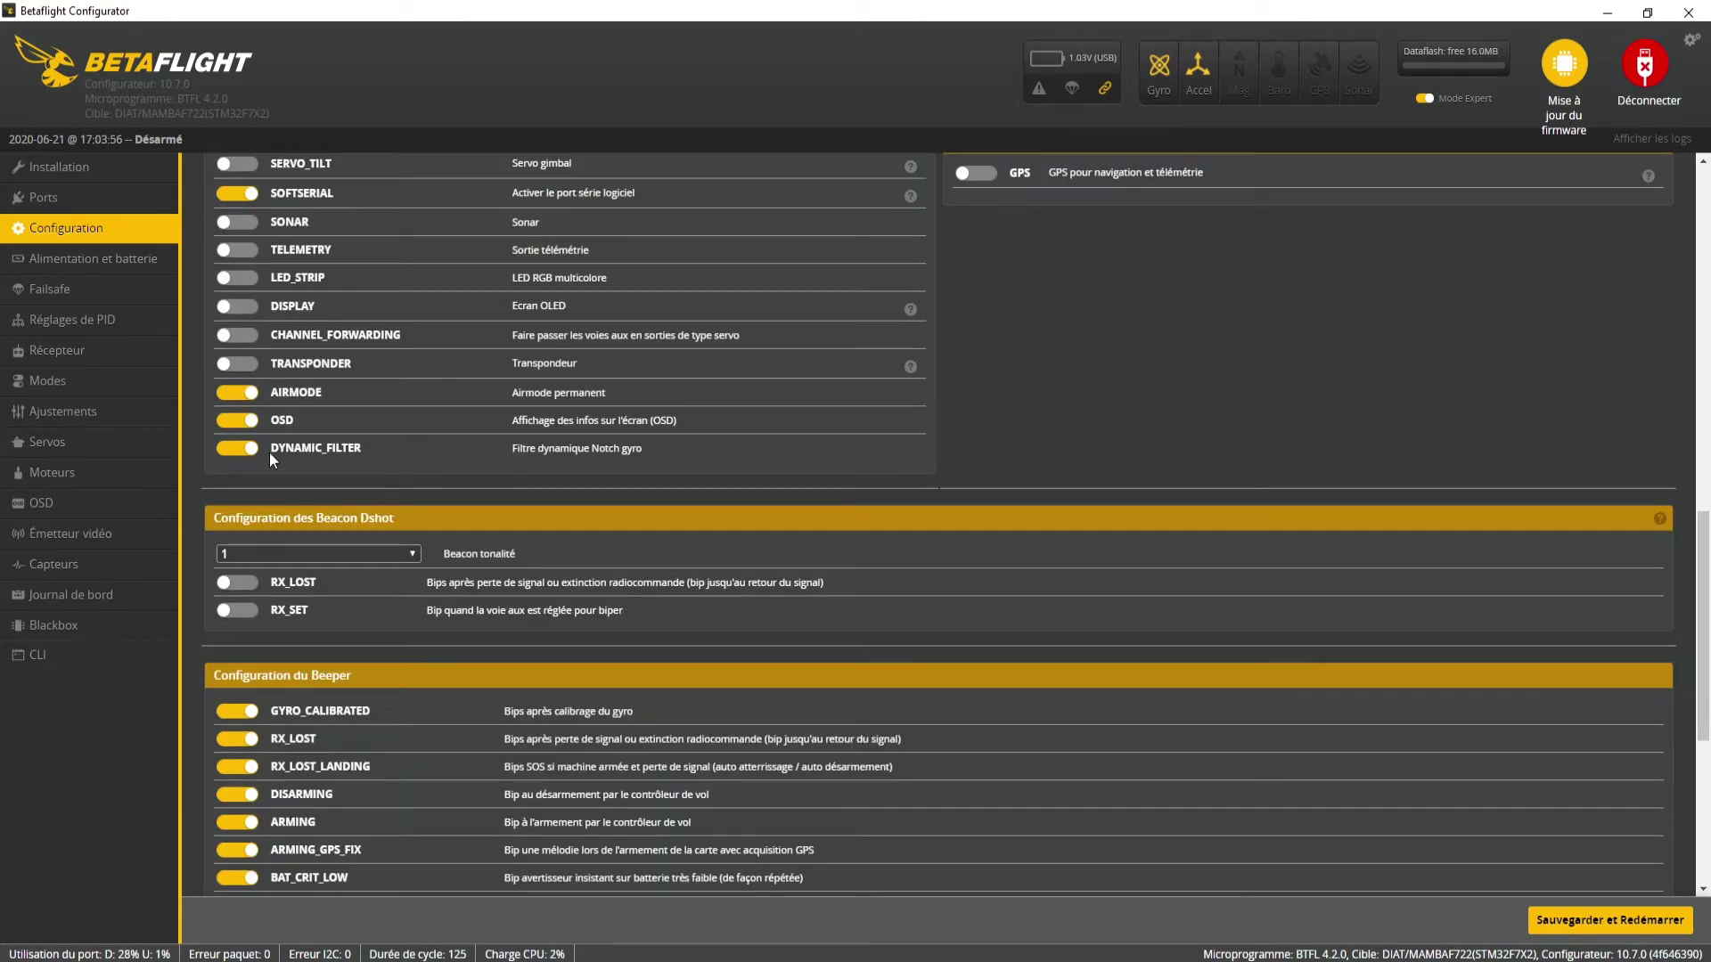
drag(269, 447, 363, 453)
click(363, 453)
click(244, 619)
Turn off the USB, SYSTEM_INIT, DISARM_REPEAT, ACC_CALIBRATION_FAIL, GPS_STATUS, BAT_CRIT_LOW, ARMING, RX_LOST and GYRO_CALIBRATED alerts in the beeper configuration.
scroll(330, 585, down, 5)
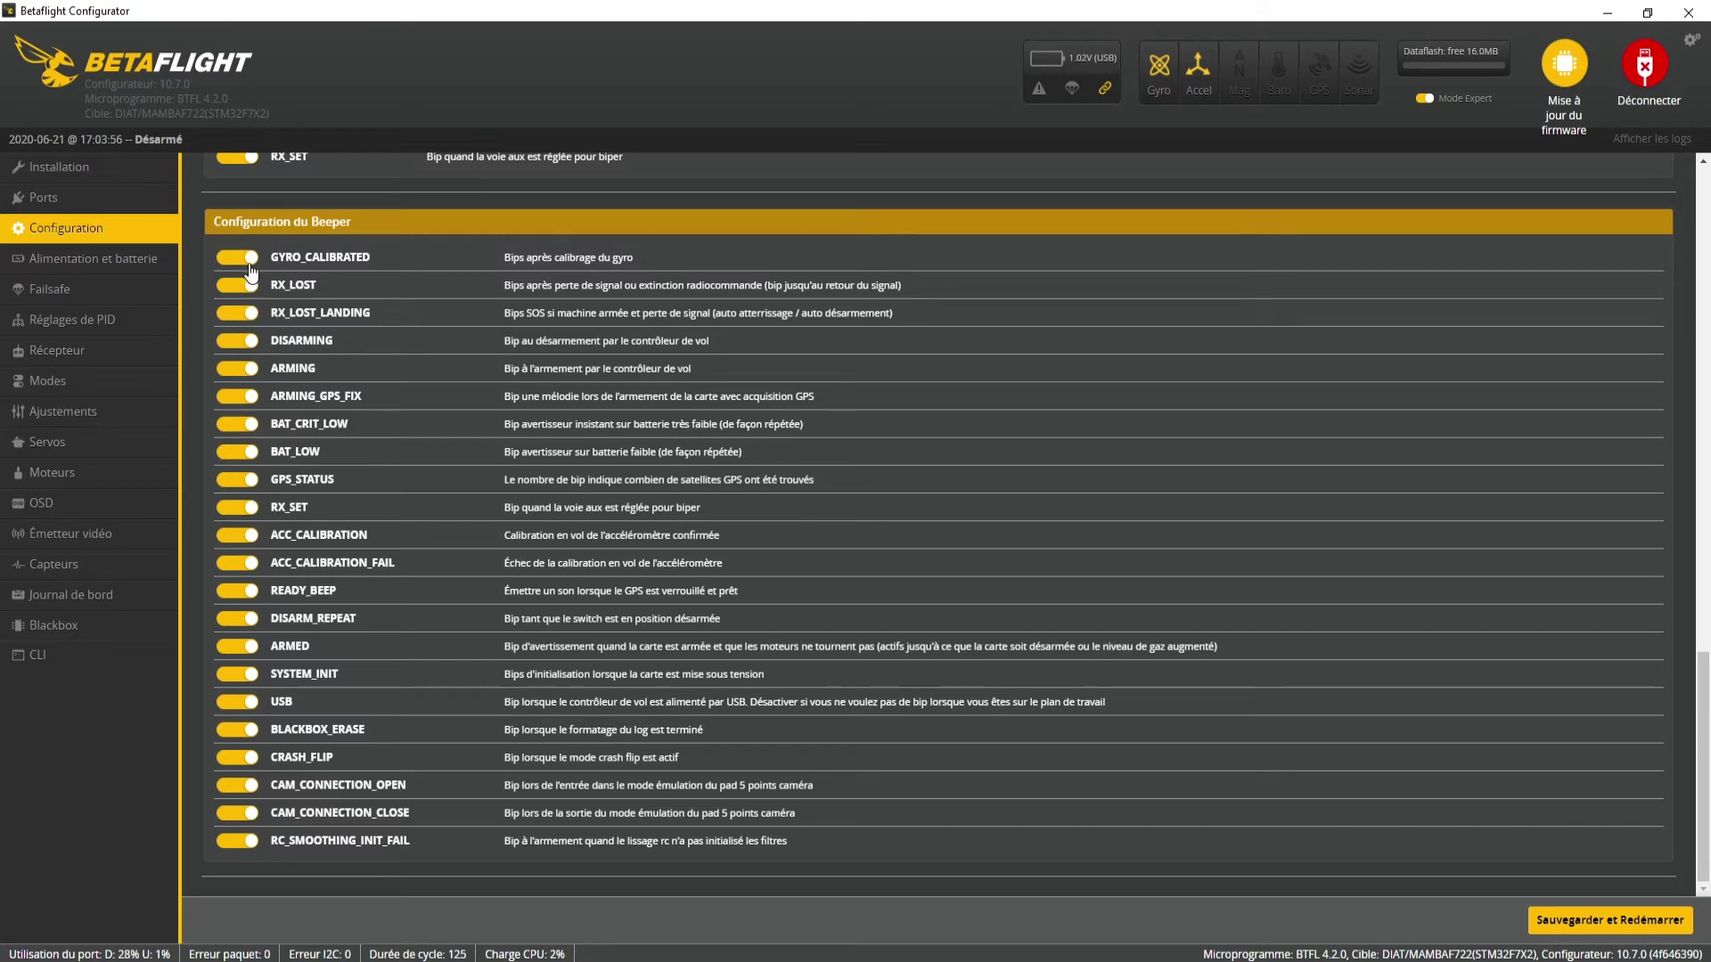
click(242, 703)
click(237, 673)
click(237, 618)
click(237, 562)
click(237, 479)
click(237, 424)
click(237, 369)
click(237, 285)
click(237, 256)
Turn off the BLACKBOX_ERASE, CRASH_FLIP, CAM_CONNECTION_OPEN and RC_SMOOTHING_INIT_FAIL alerts in the beeper configuration.
click(237, 730)
click(237, 757)
click(237, 786)
click(237, 841)
Review the ESC/motor protocol choices, keeping DSHOT600, and set the PID loop frequency to 8.00 kHz.
scroll(797, 661, up, 15)
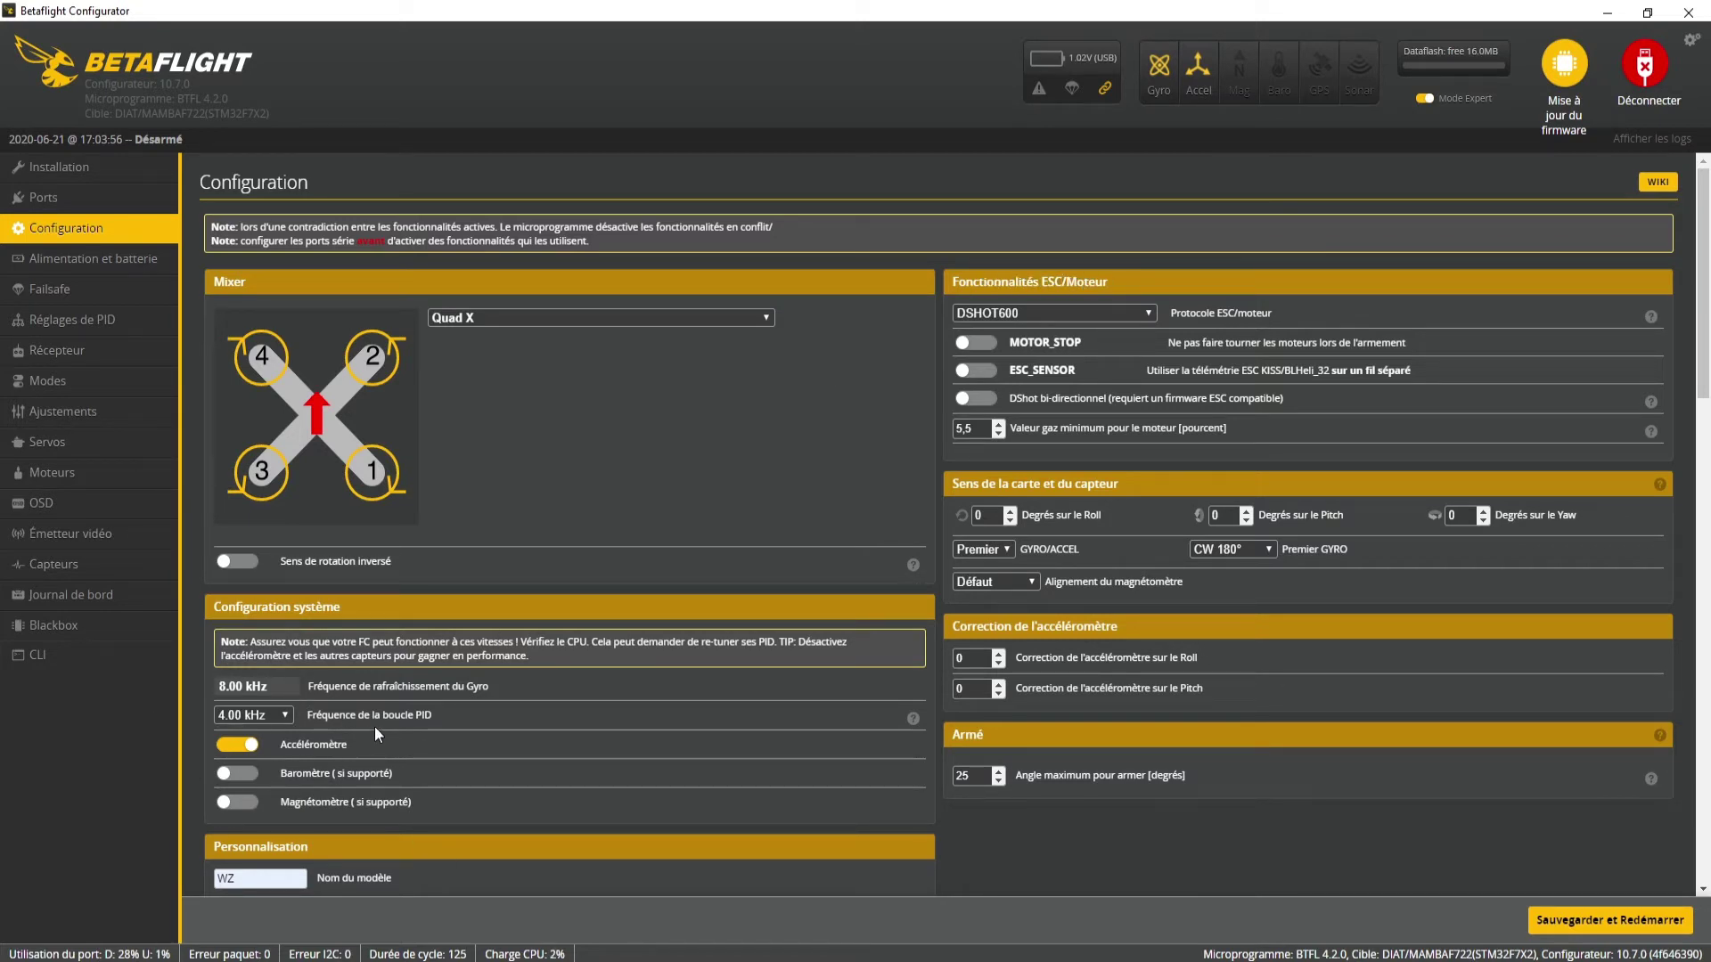
click(1034, 314)
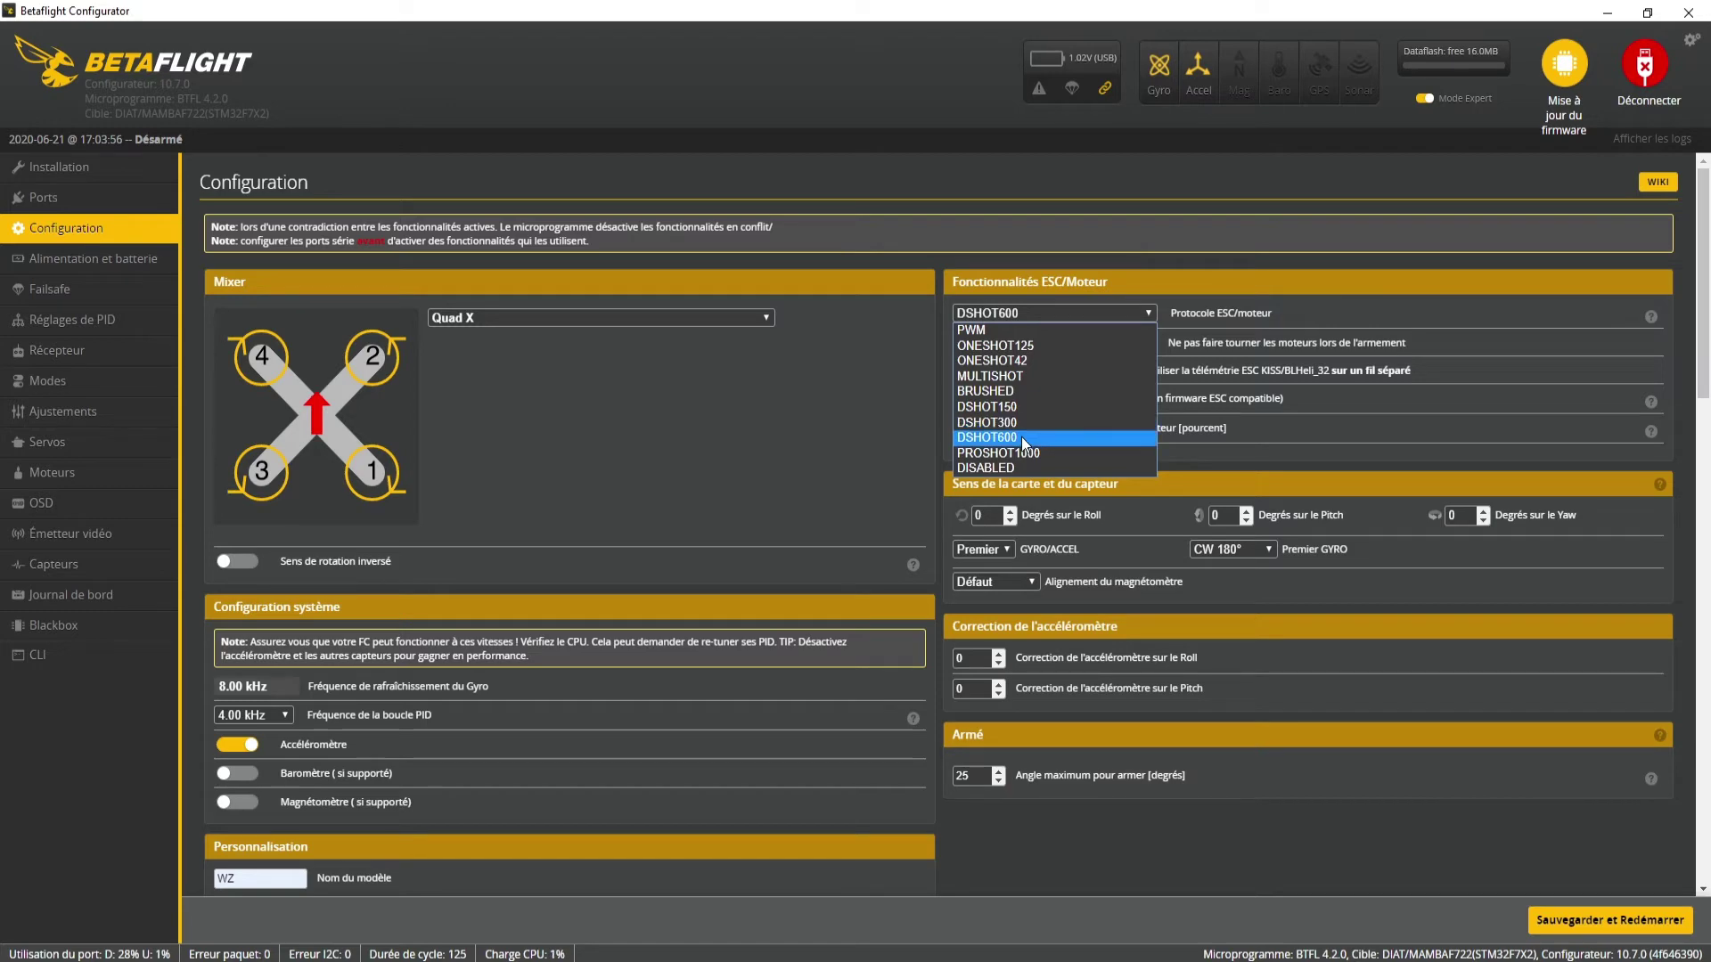
click(1066, 306)
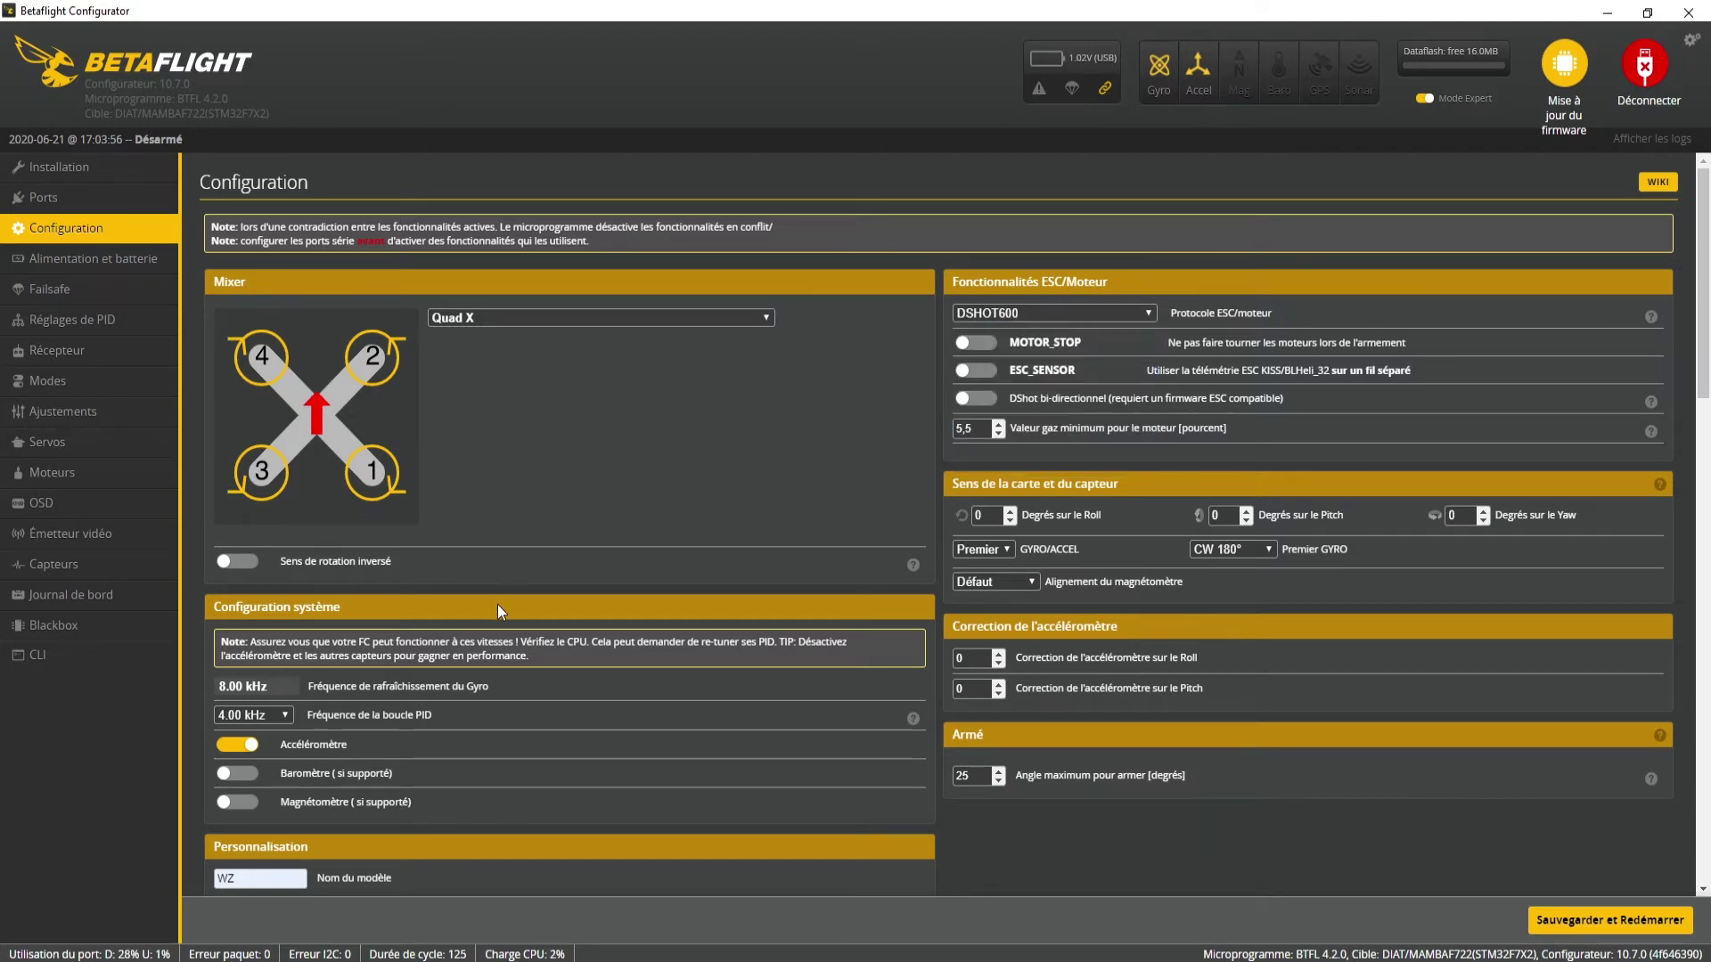
click(286, 717)
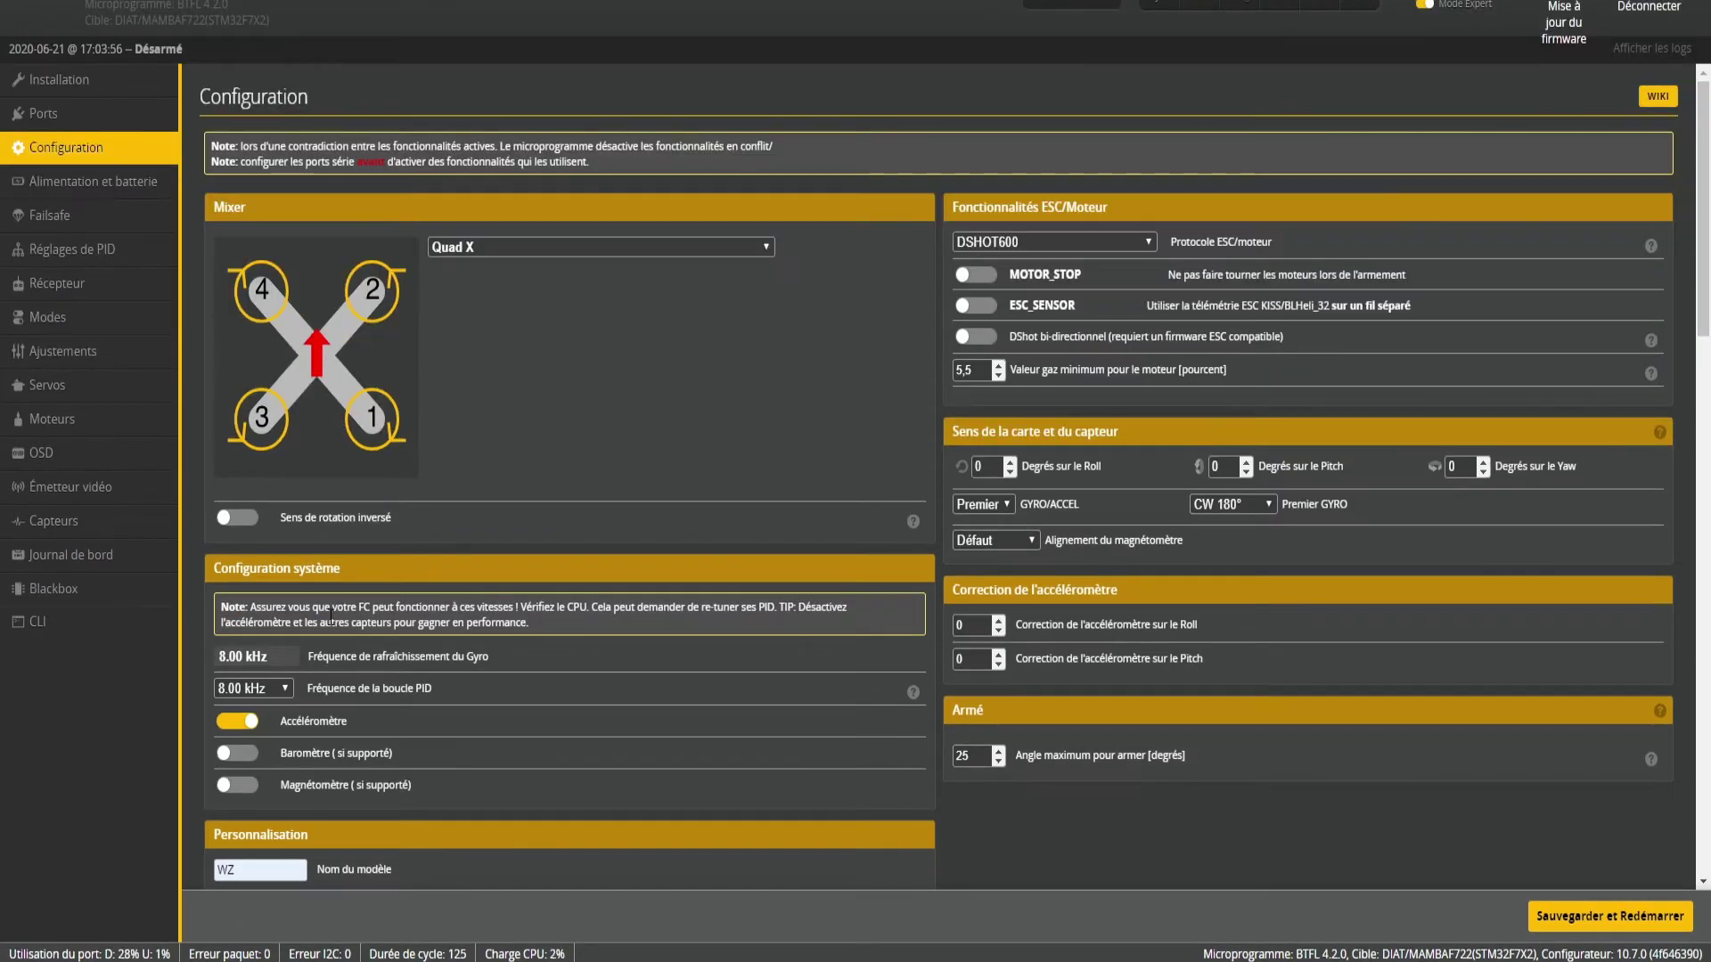
click(294, 729)
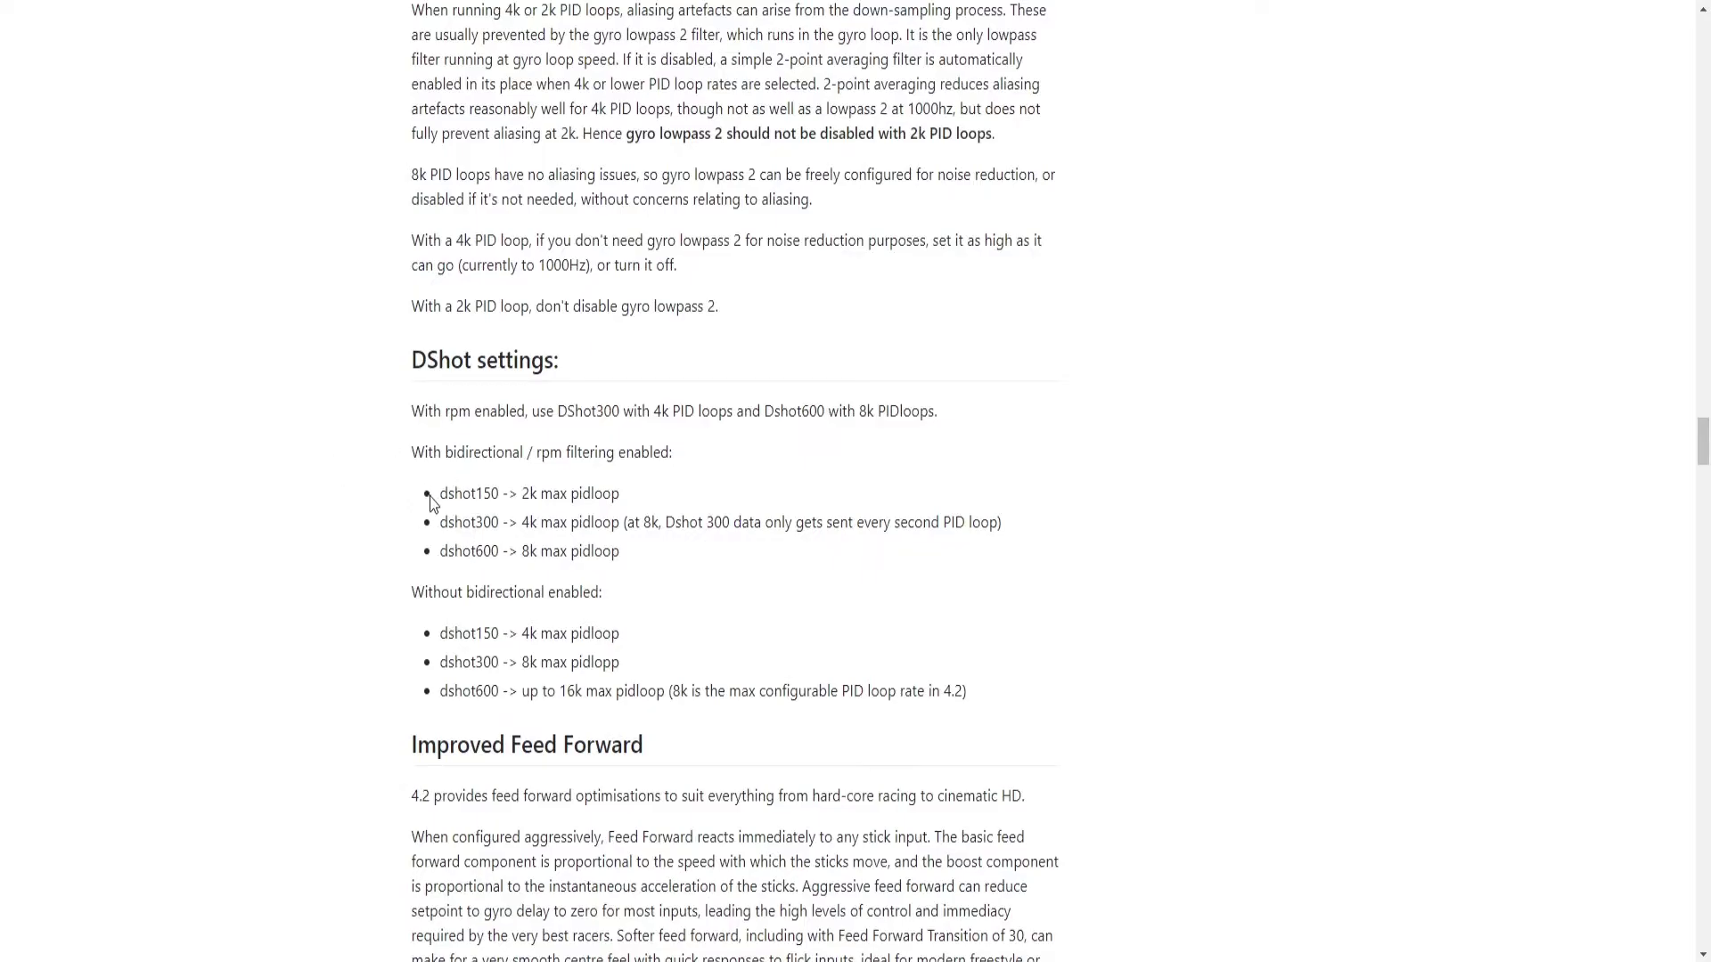
In the DShot settings section of the 4.2 documentation, examine the maximum PID loop rates for dshot150 and dshot600 with bidirectional enabled.
drag(523, 494, 619, 499)
click(626, 513)
drag(523, 552, 621, 551)
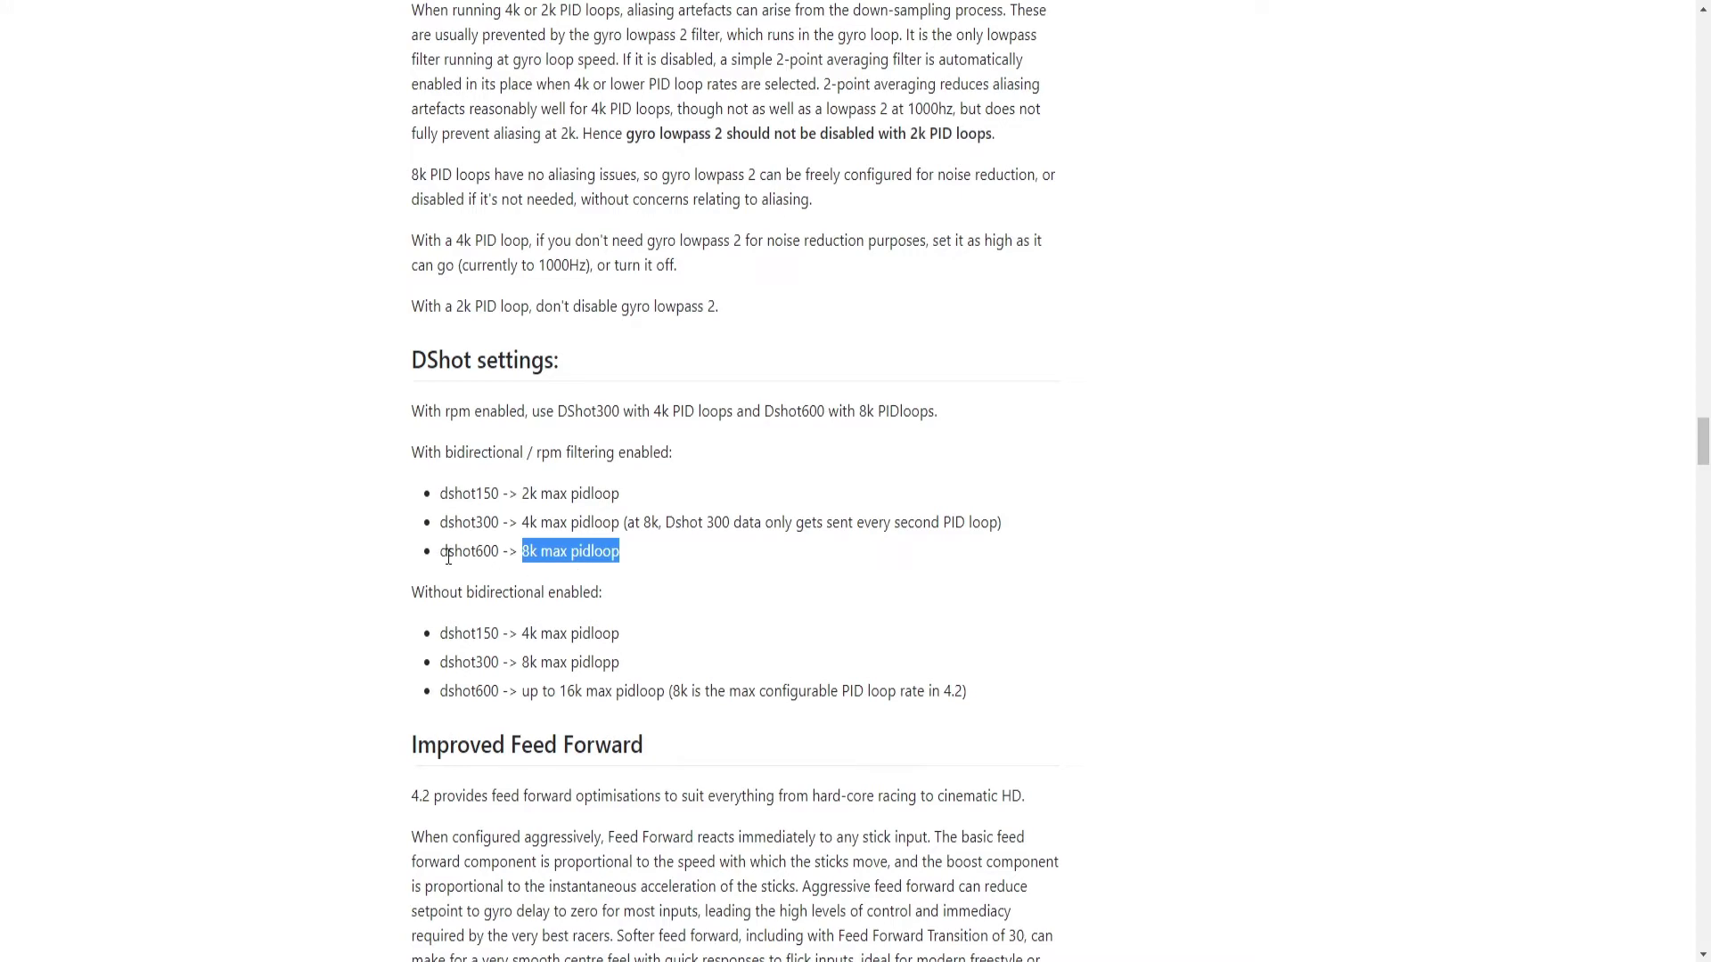
drag(441, 552, 488, 560)
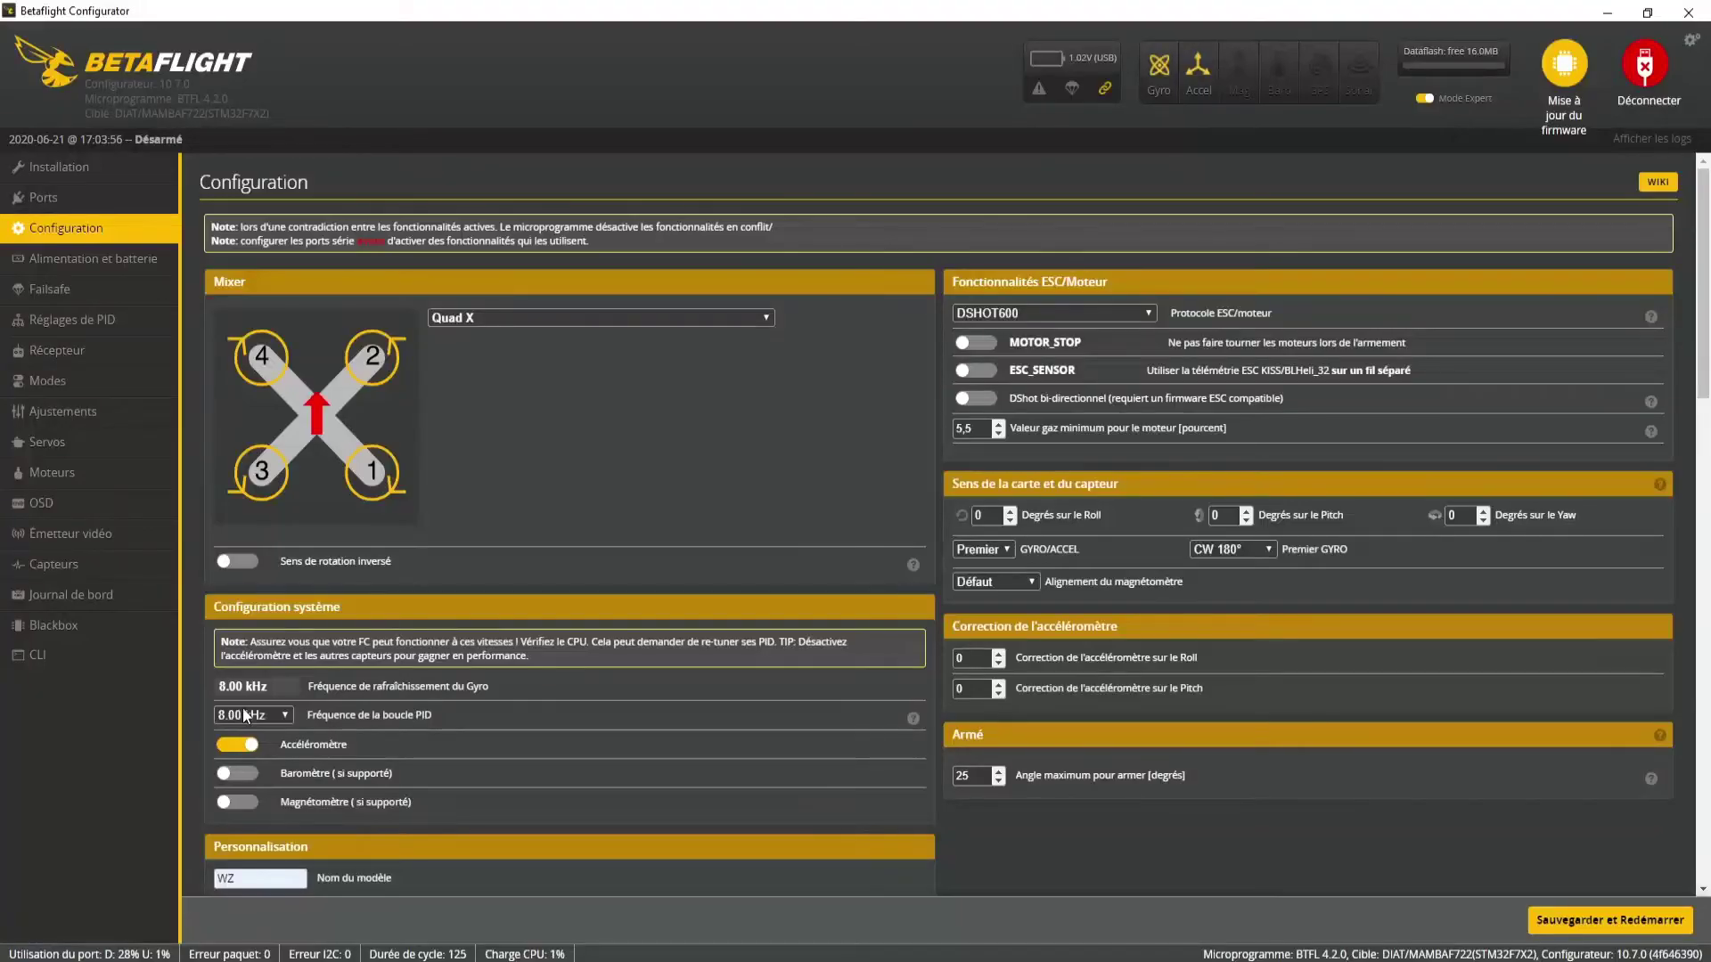
Switch back to Betaflight Configurator and check the PID loop frequency and ESC/motor protocol choices.
click(254, 715)
click(254, 715)
click(1050, 308)
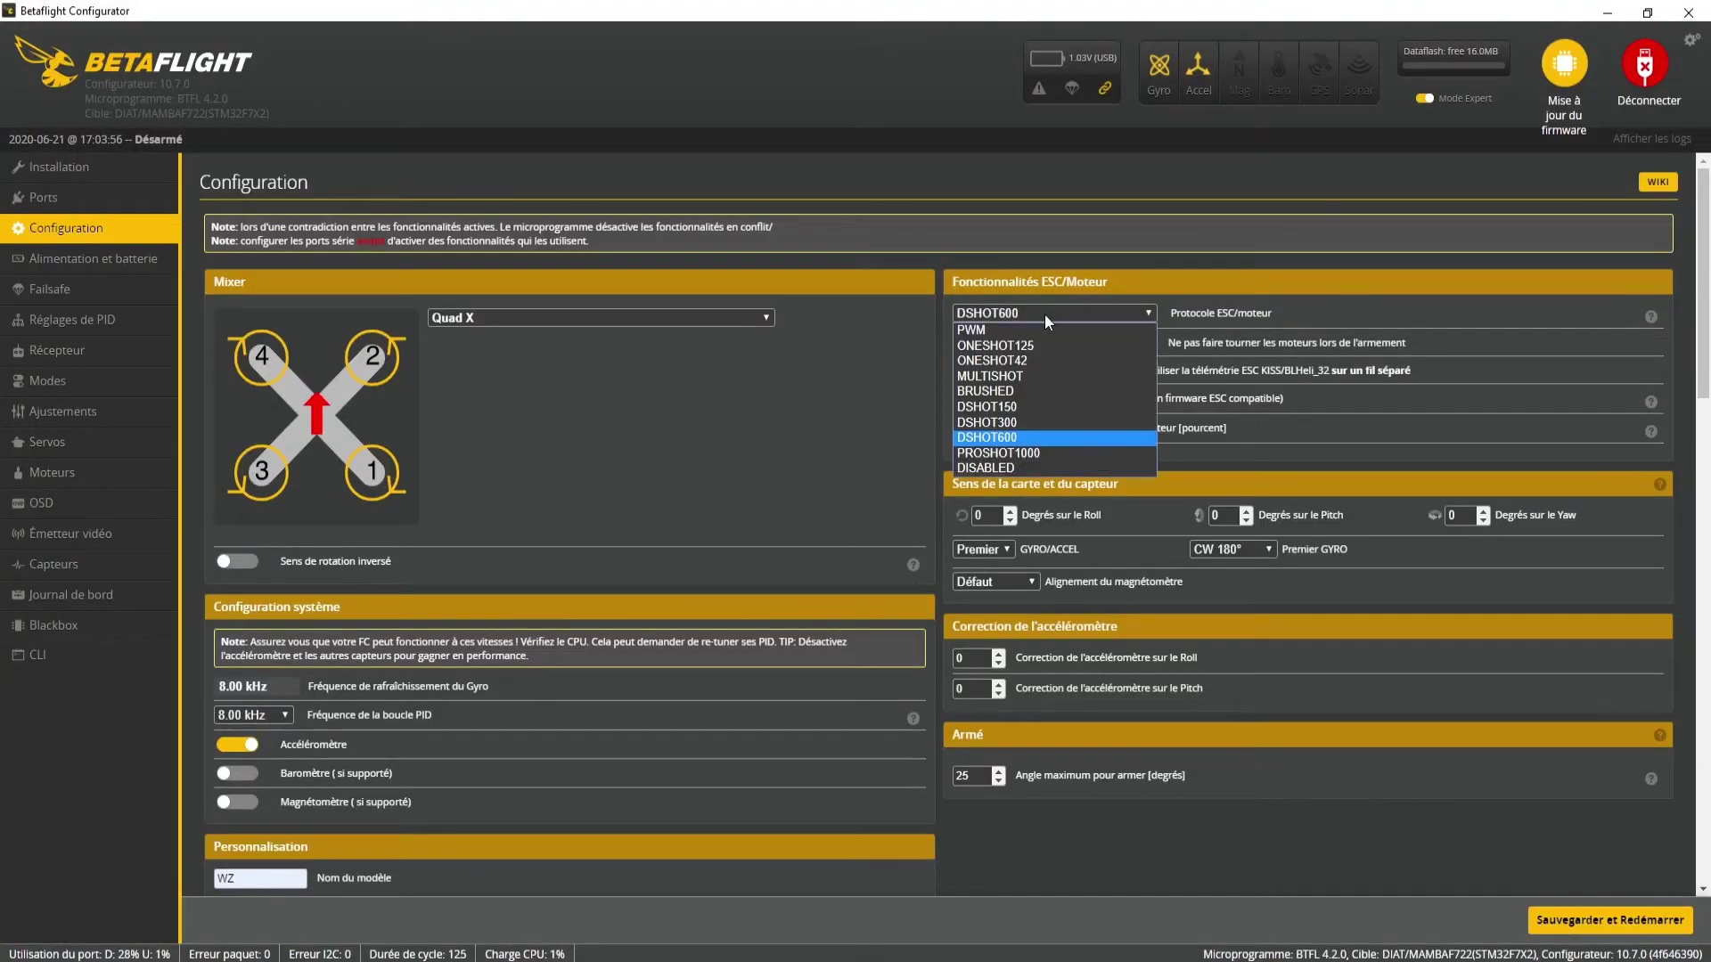
click(1045, 313)
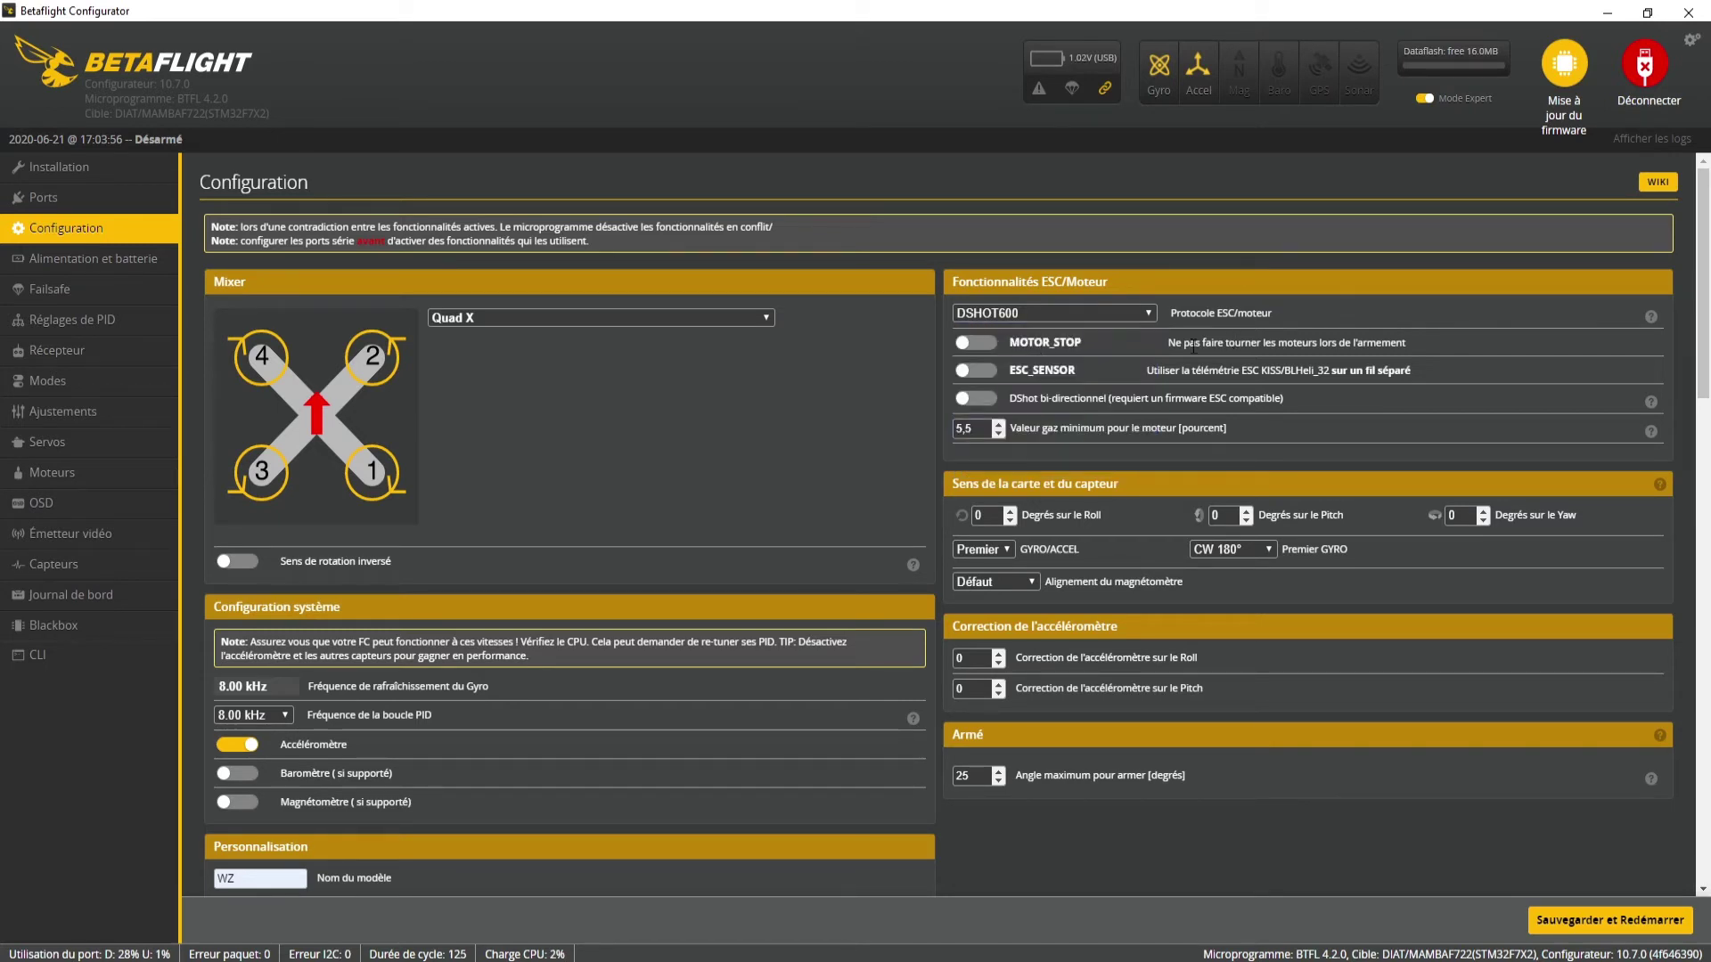
Read the descriptions of the MOTOR_STOP and ESC_SENSOR options in the ESC/motor features.
drag(1164, 341, 1404, 344)
click(1445, 345)
drag(1152, 370, 1335, 374)
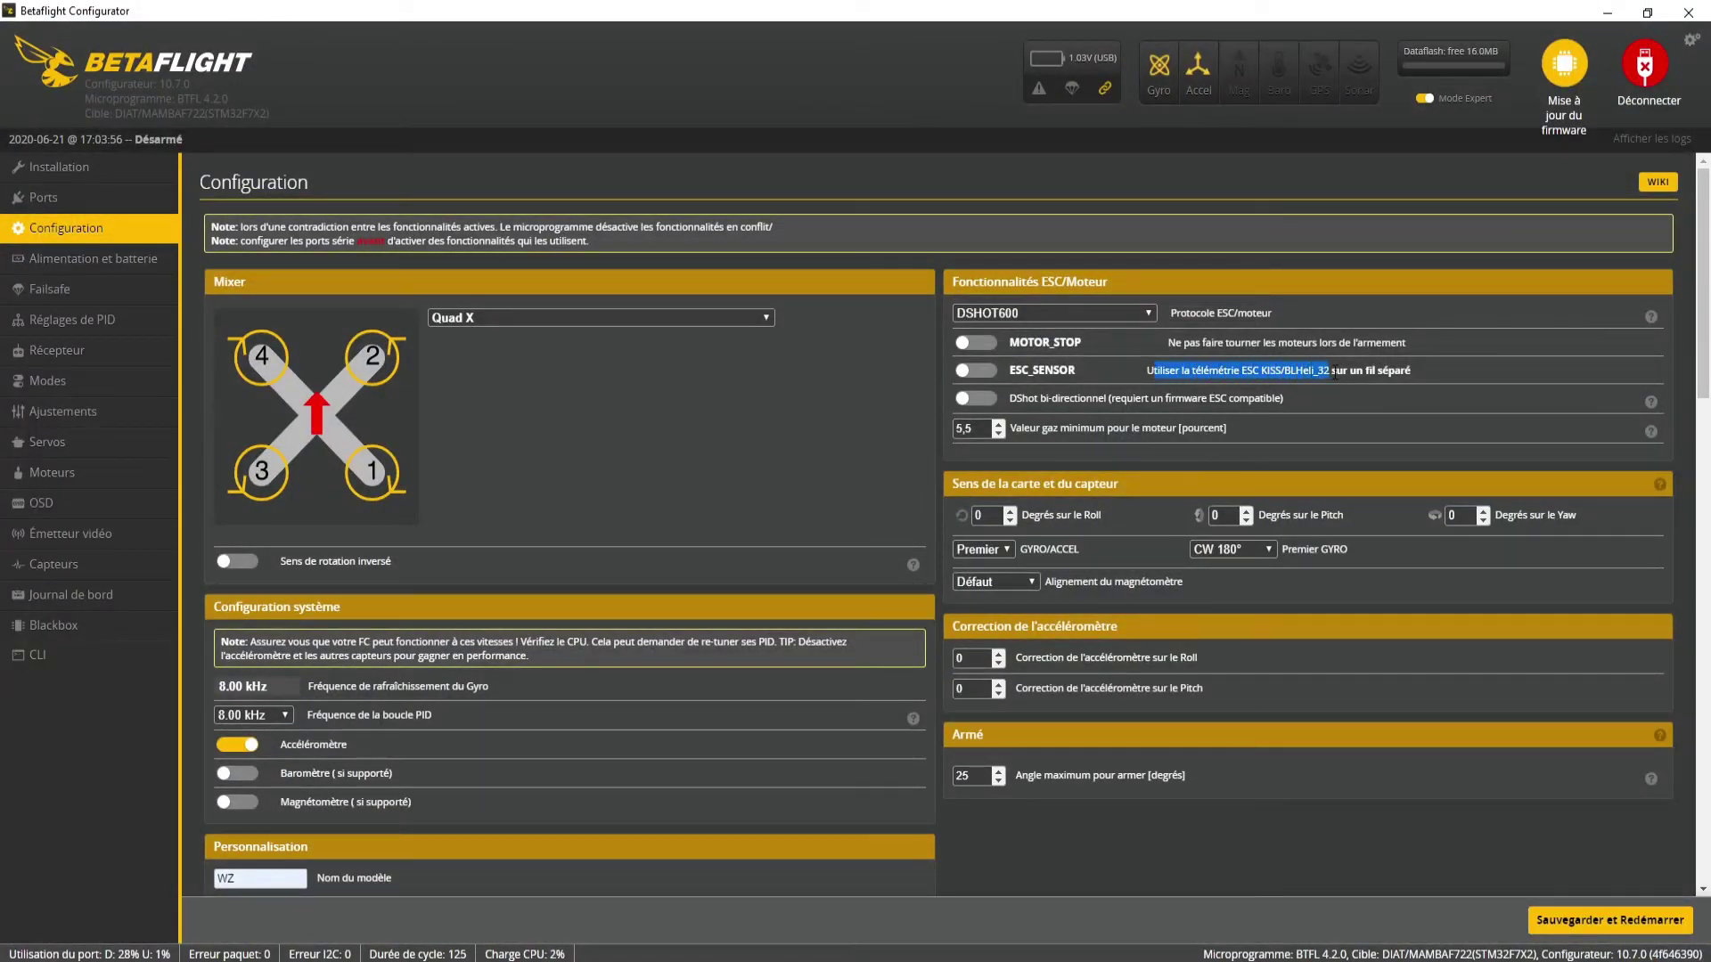
click(1267, 365)
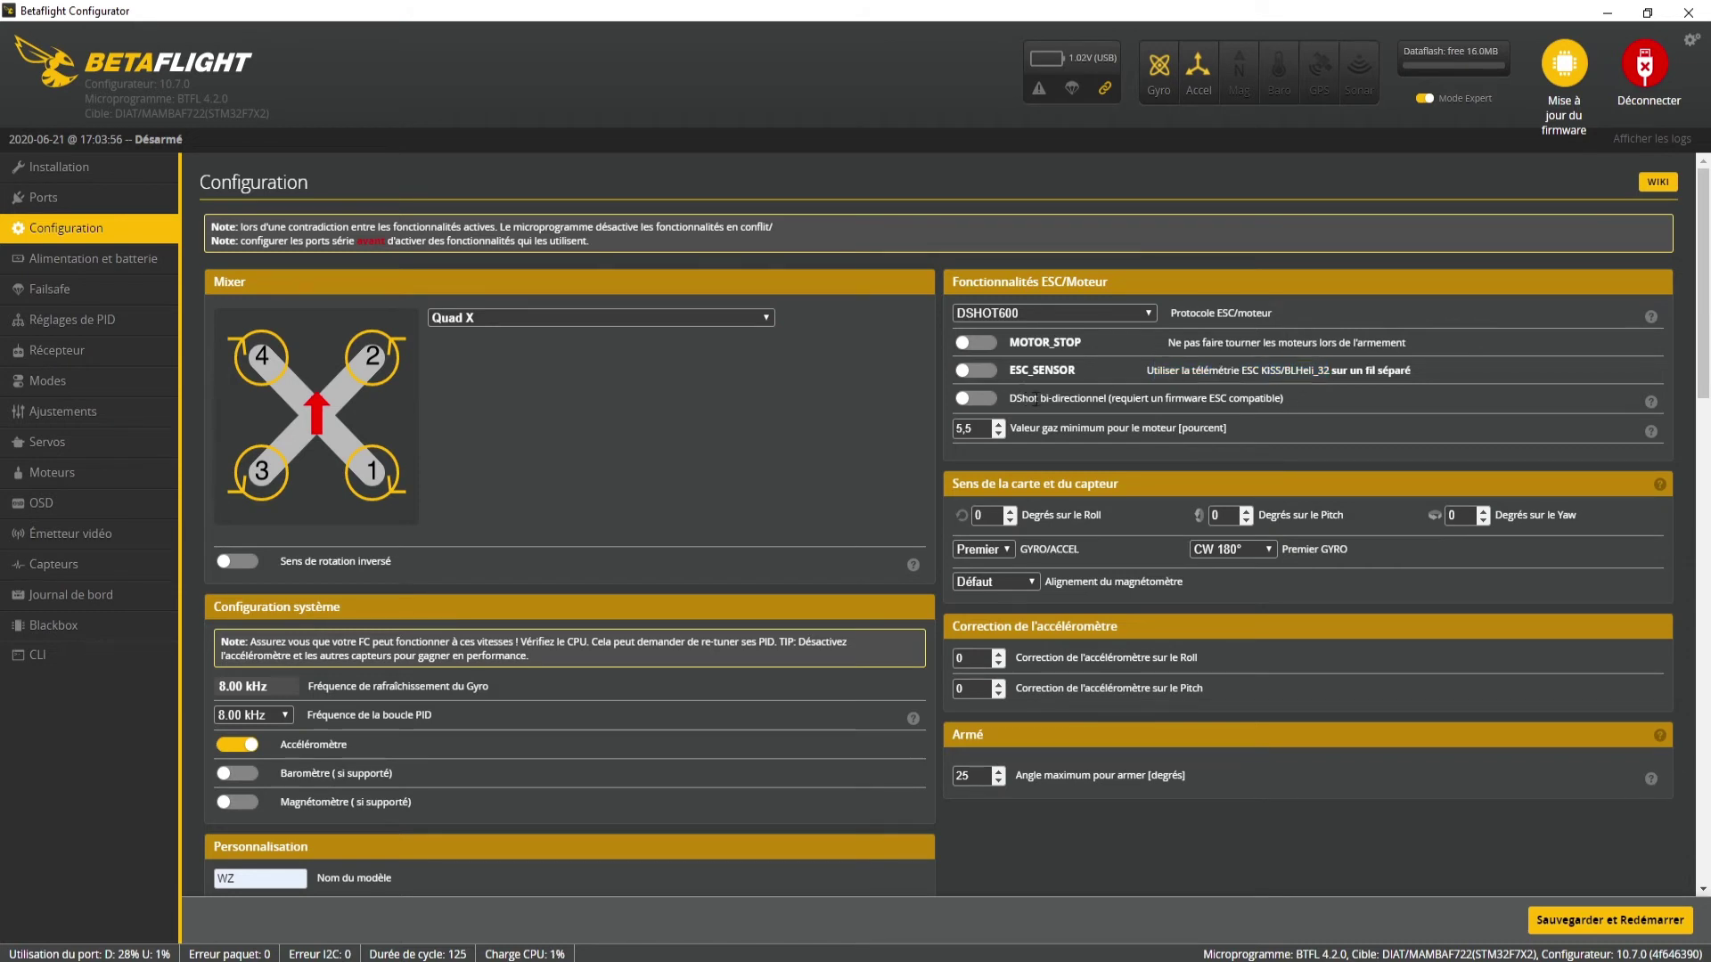
Enable bidirectional DShot and set the minimum motor throttle value to 5 percent.
click(995, 403)
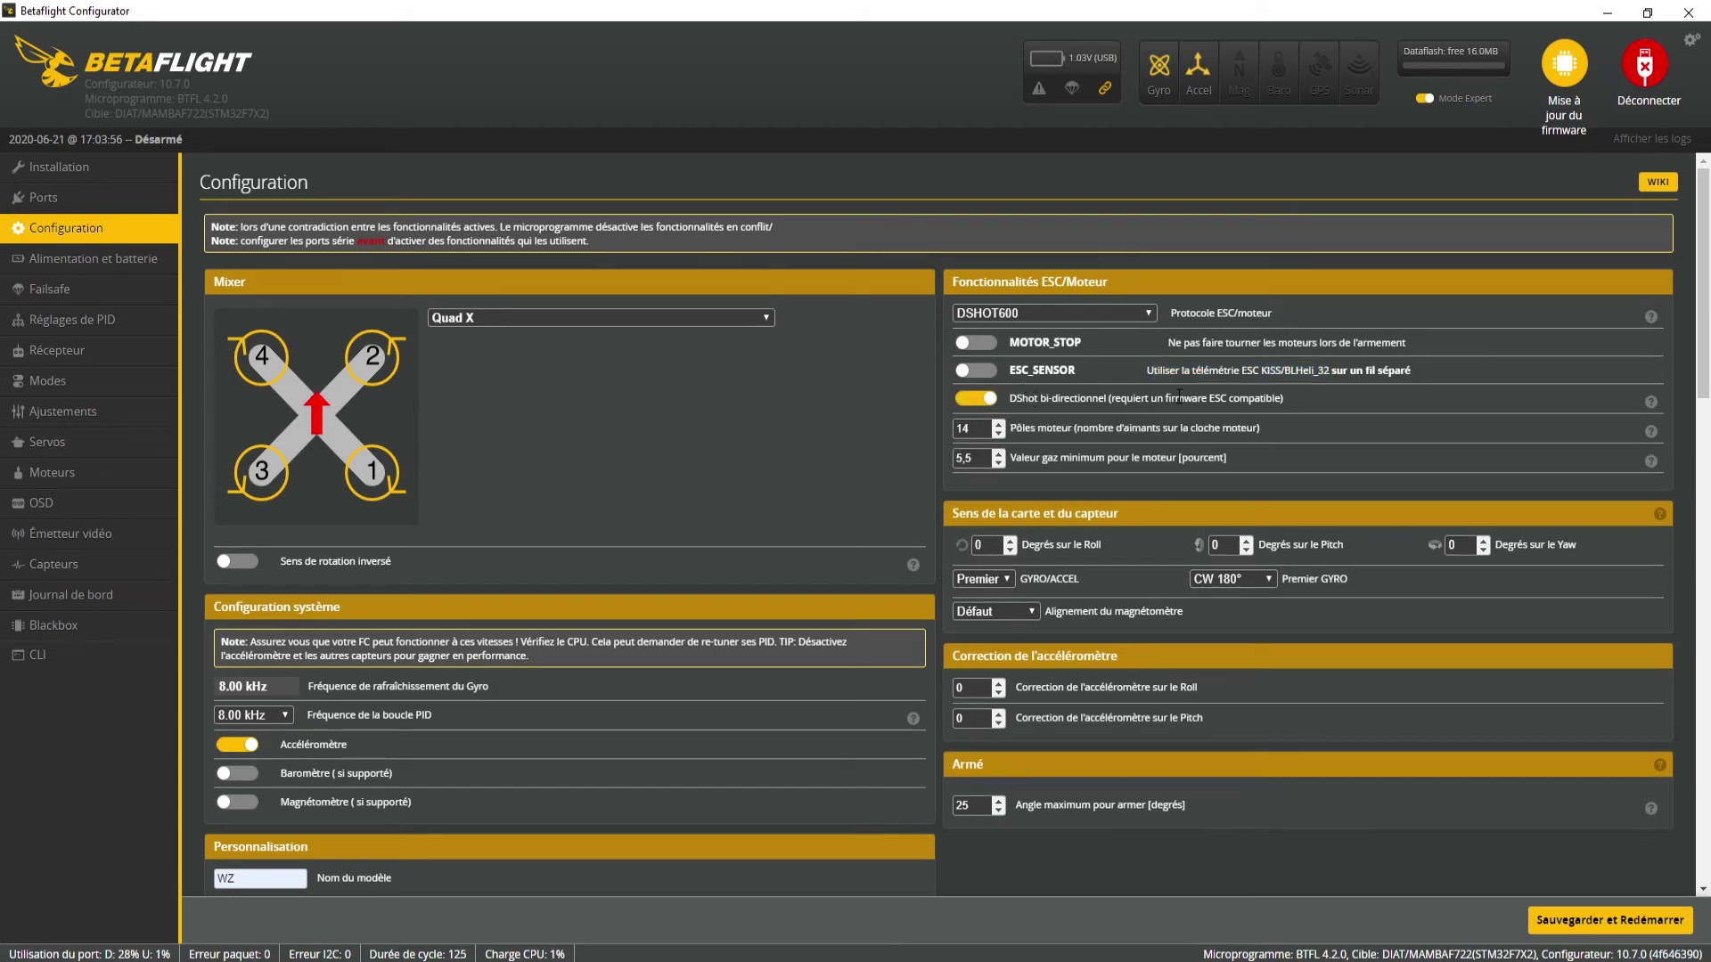
drag(1163, 398, 1284, 397)
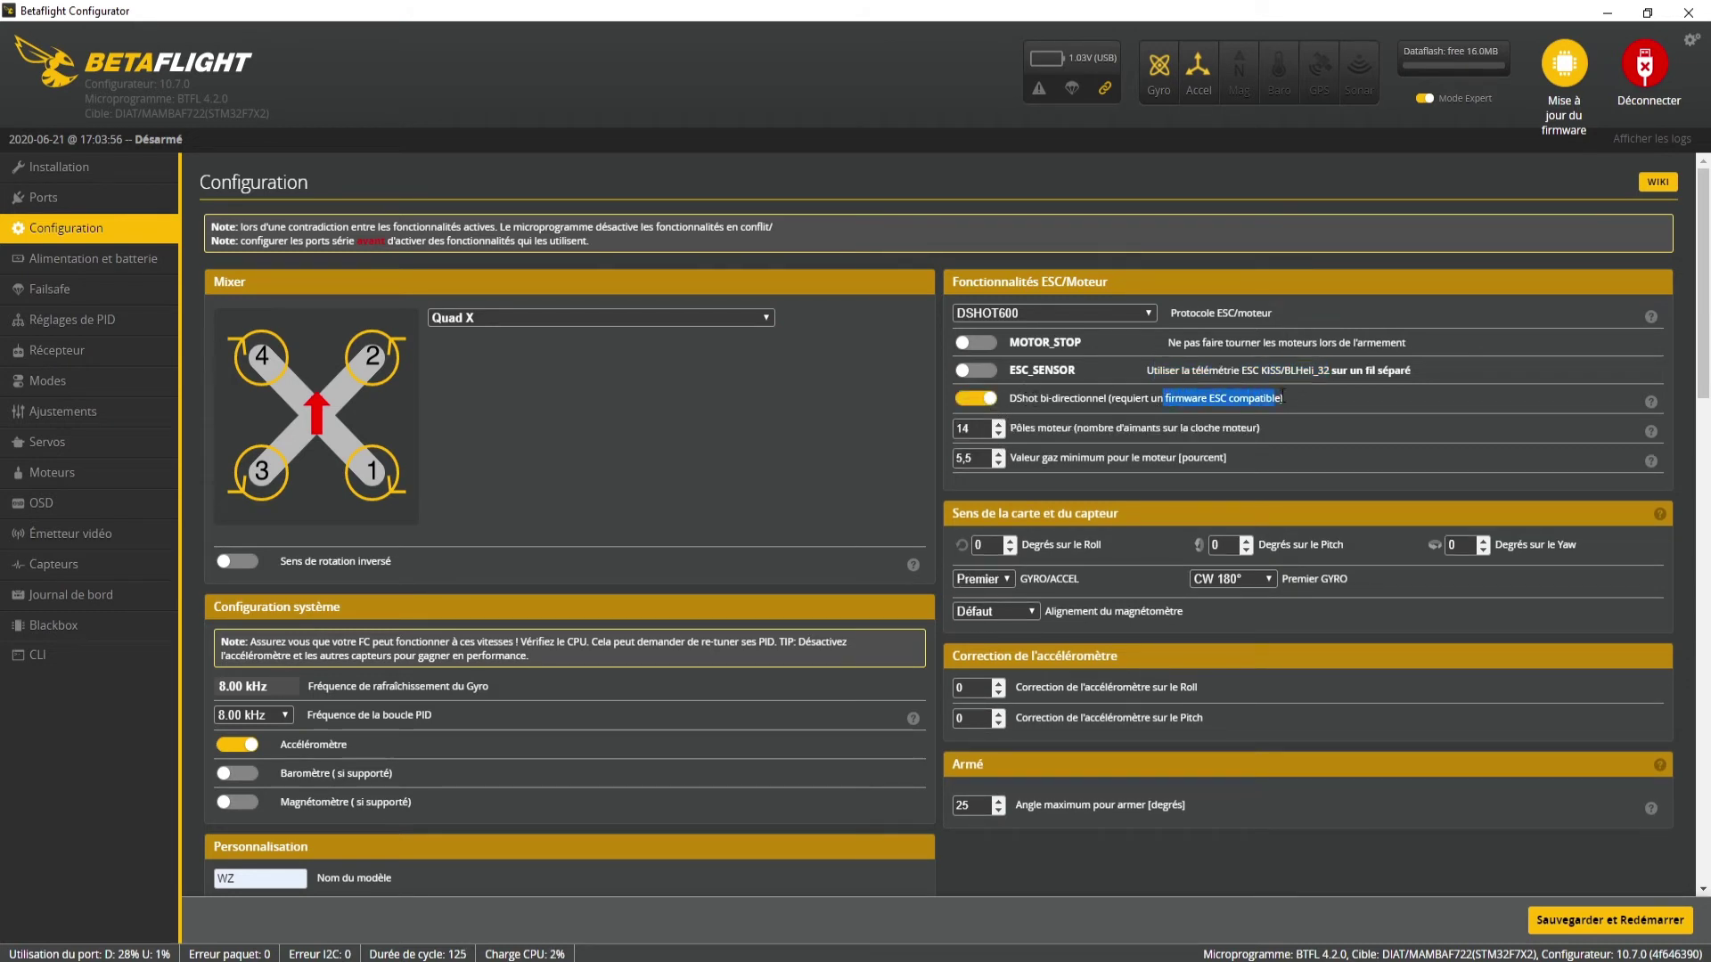
click(1051, 405)
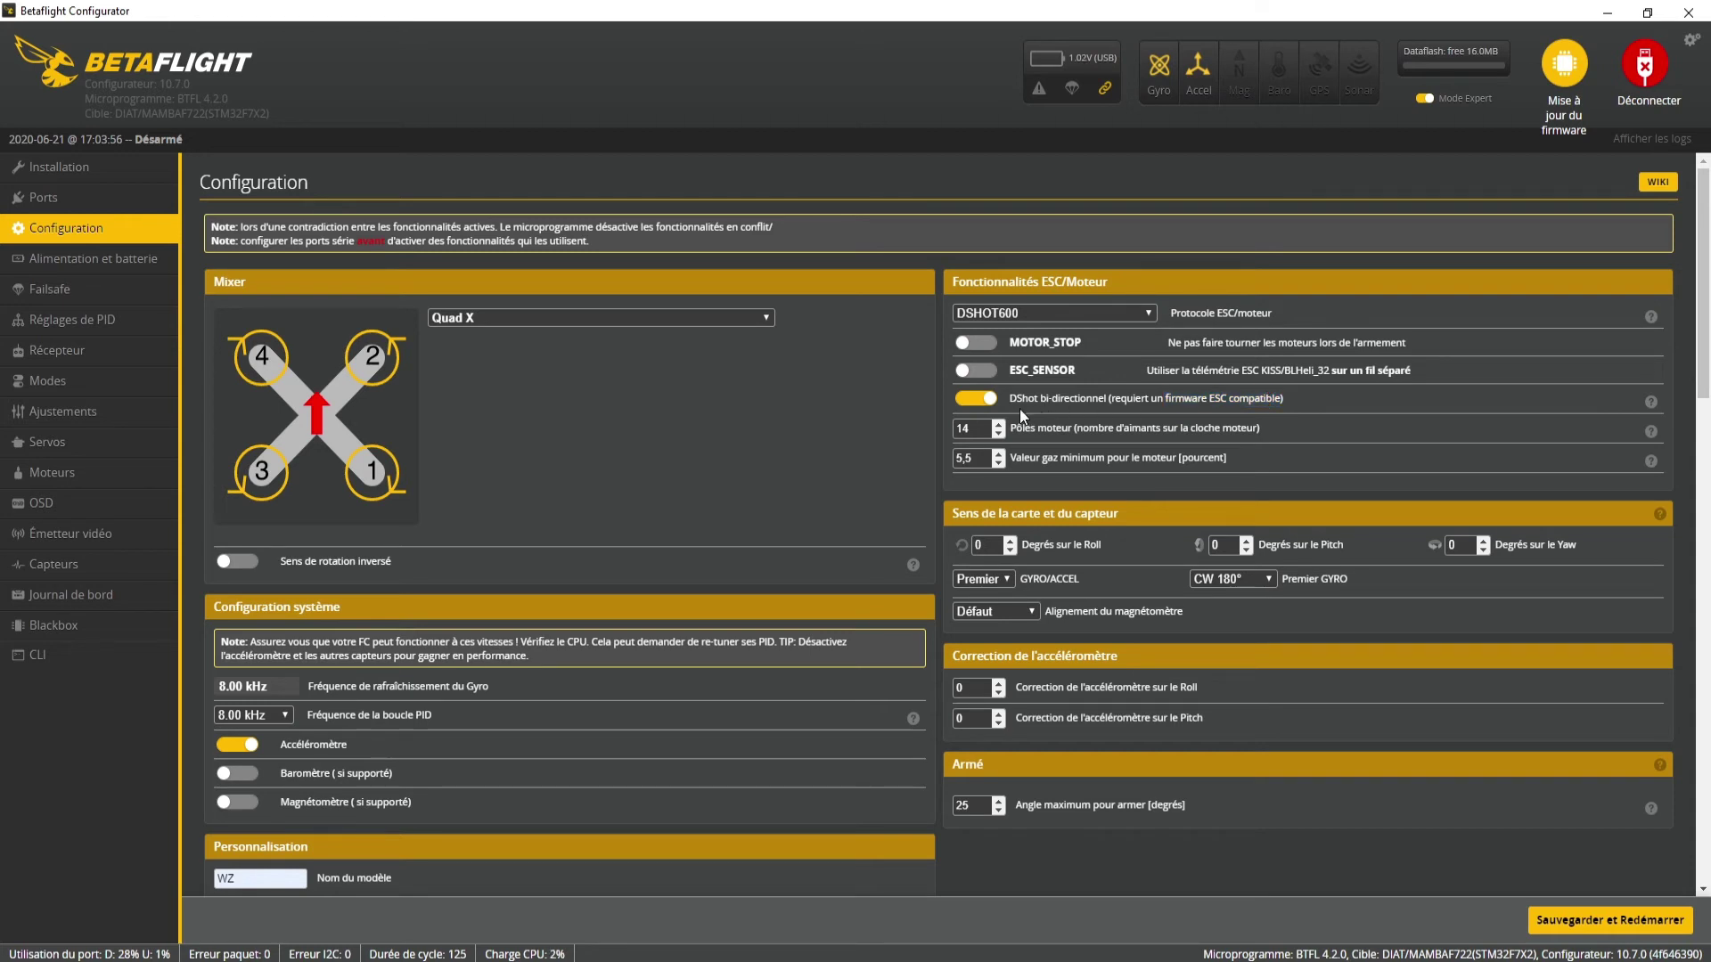
key(Tab)
text(5)
Review the board's roll, pitch and yaw orientation and the first gyro's alignment settings.
scroll(990, 458, down, 1)
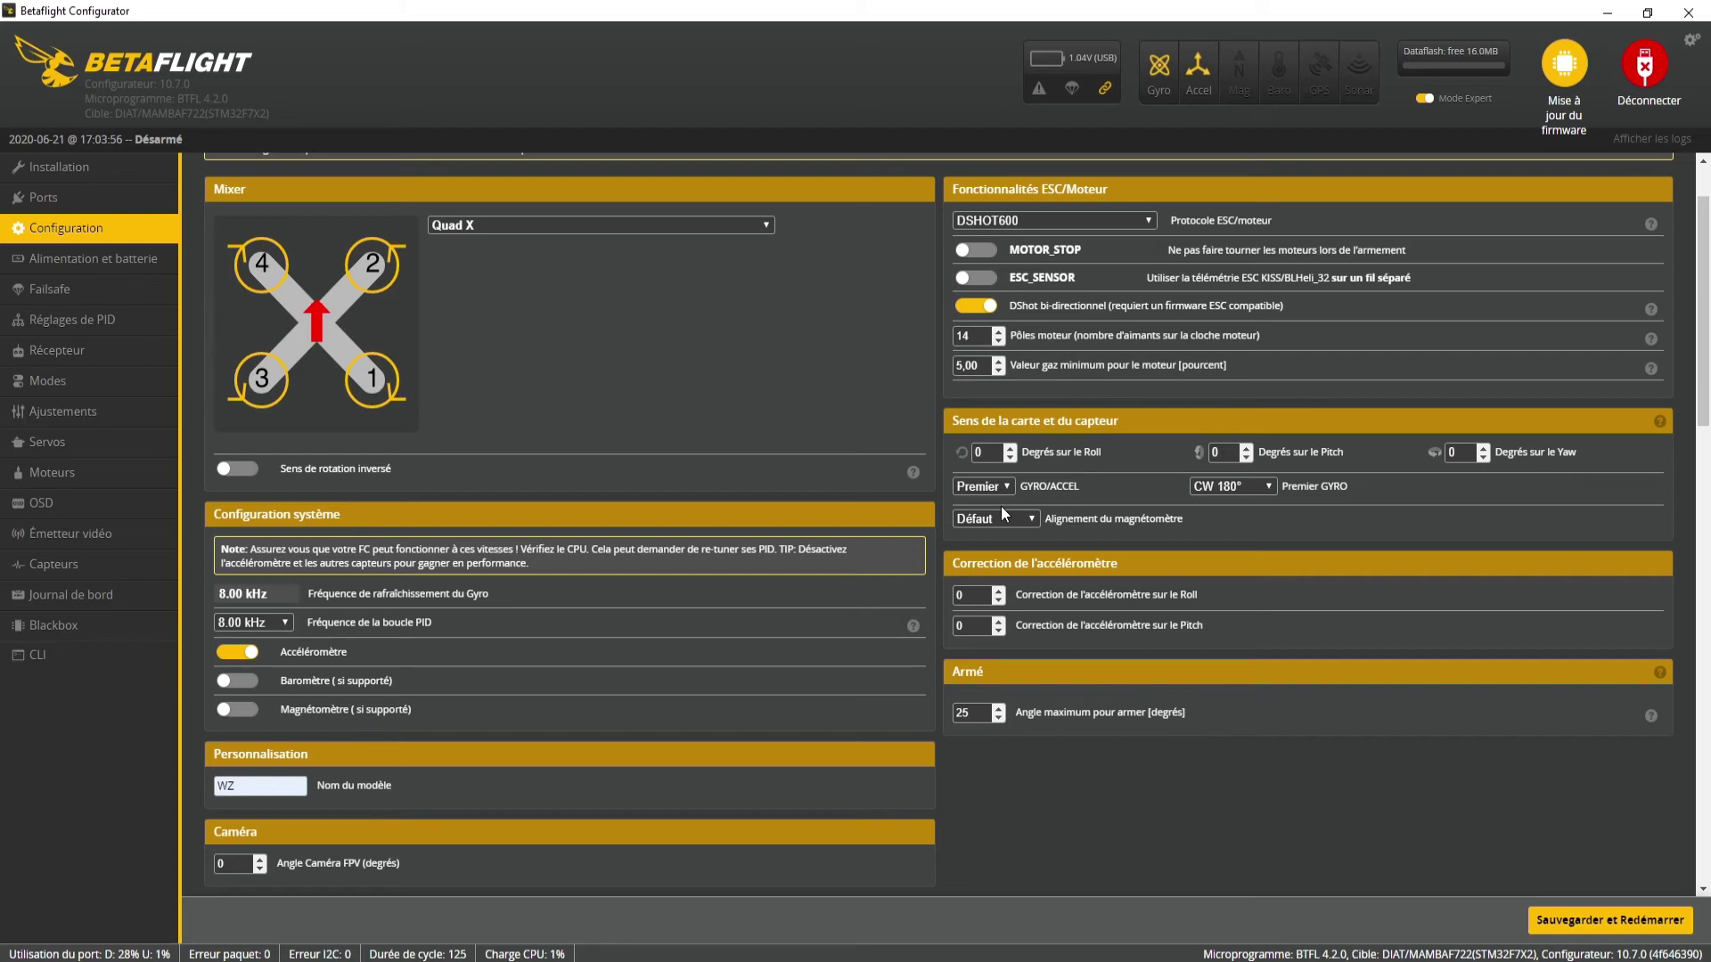
double_click(994, 451)
key(Tab)
click(1388, 453)
click(1256, 488)
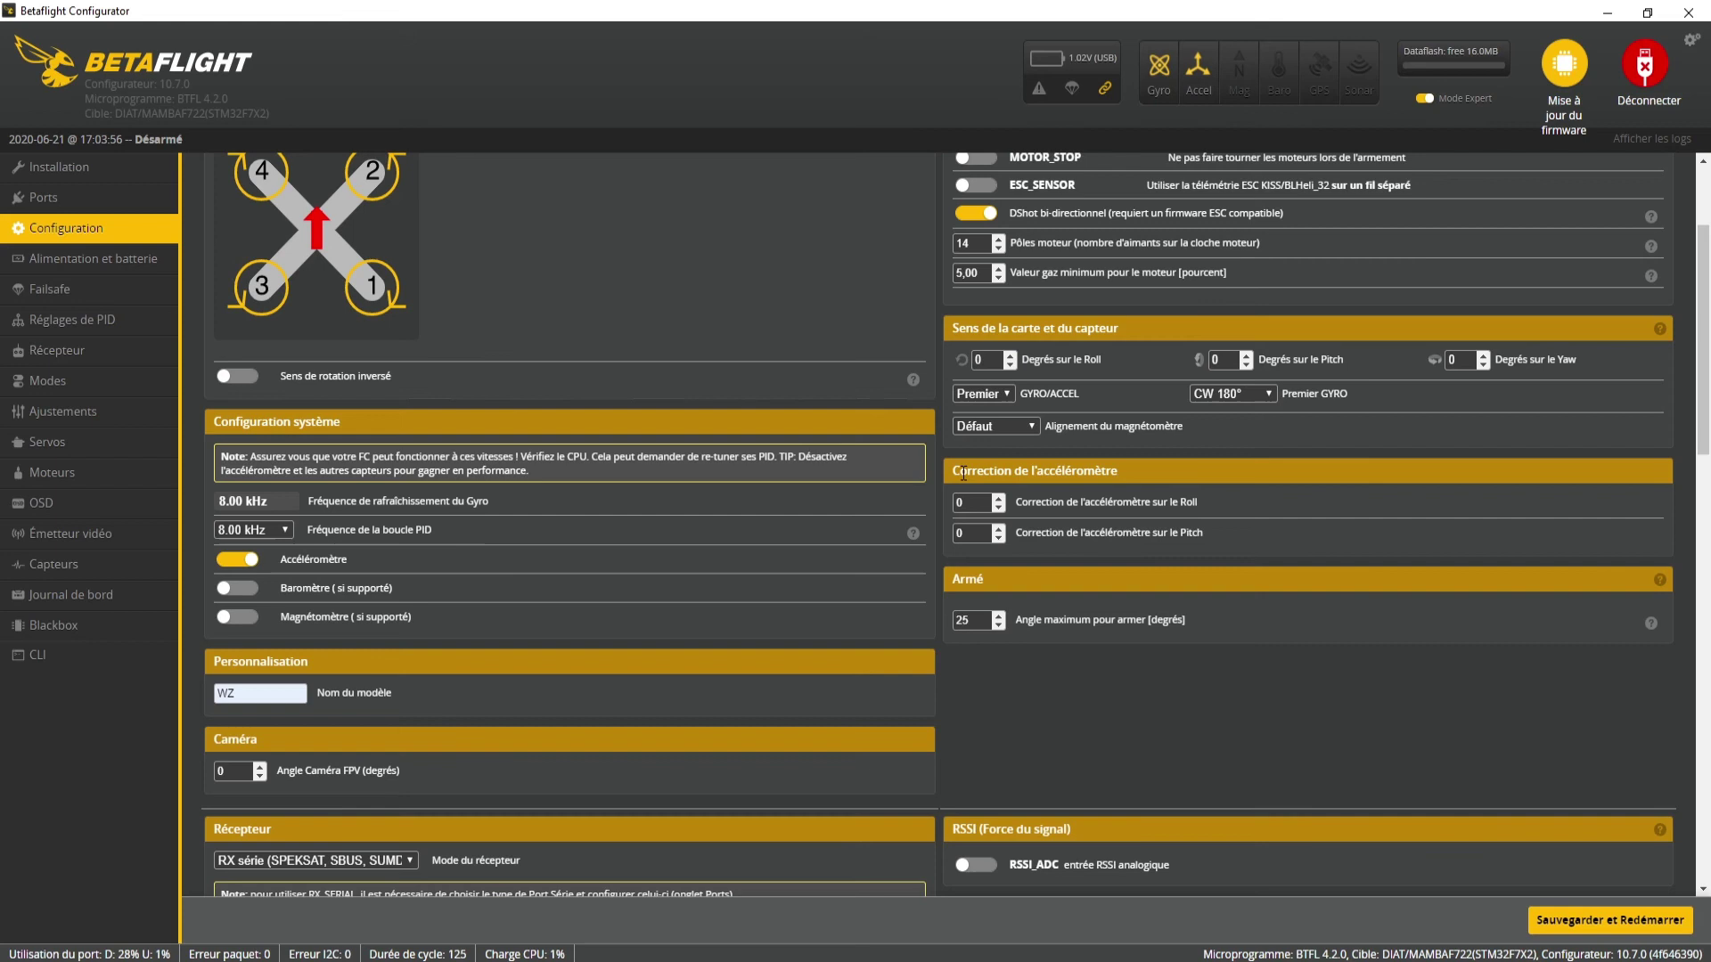
Review the accelerometer trim section and set the maximum arming angle to 180 degrees.
drag(954, 471, 1112, 476)
click(1112, 479)
scroll(1068, 581, down, 1)
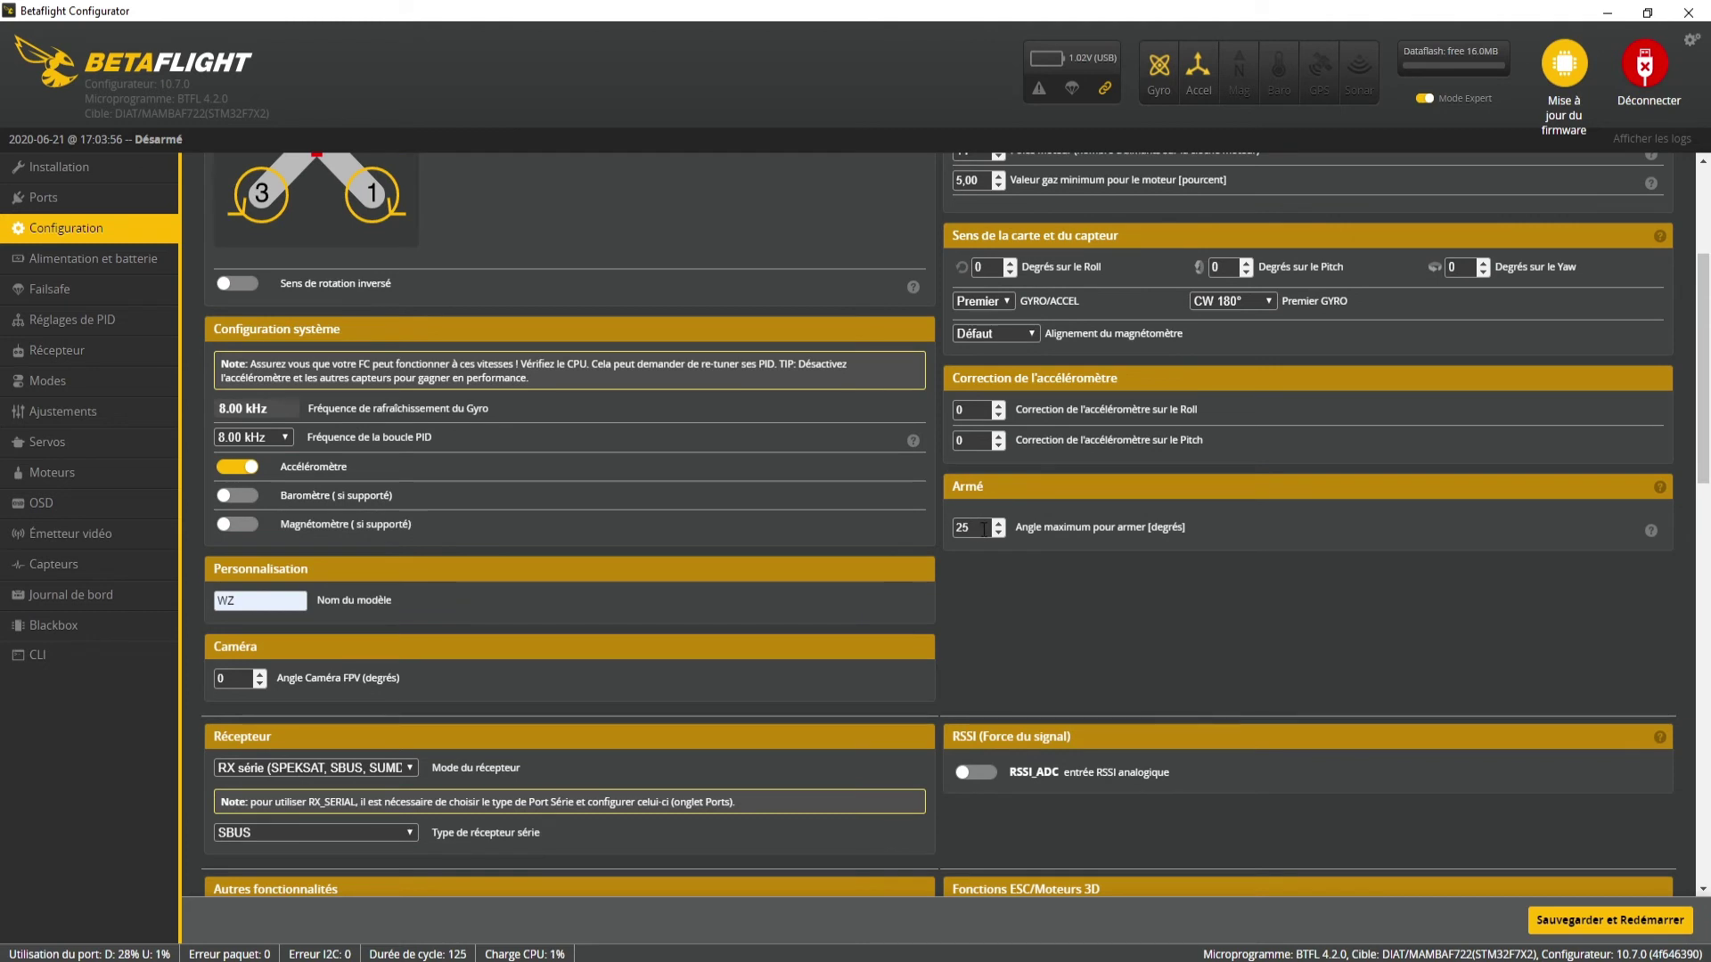
double_click(984, 527)
text(180)
Check the RSSI_ADC, 3D ESC/motor and GPS options, then the rest of the Configuration page.
scroll(1023, 598, down, 3)
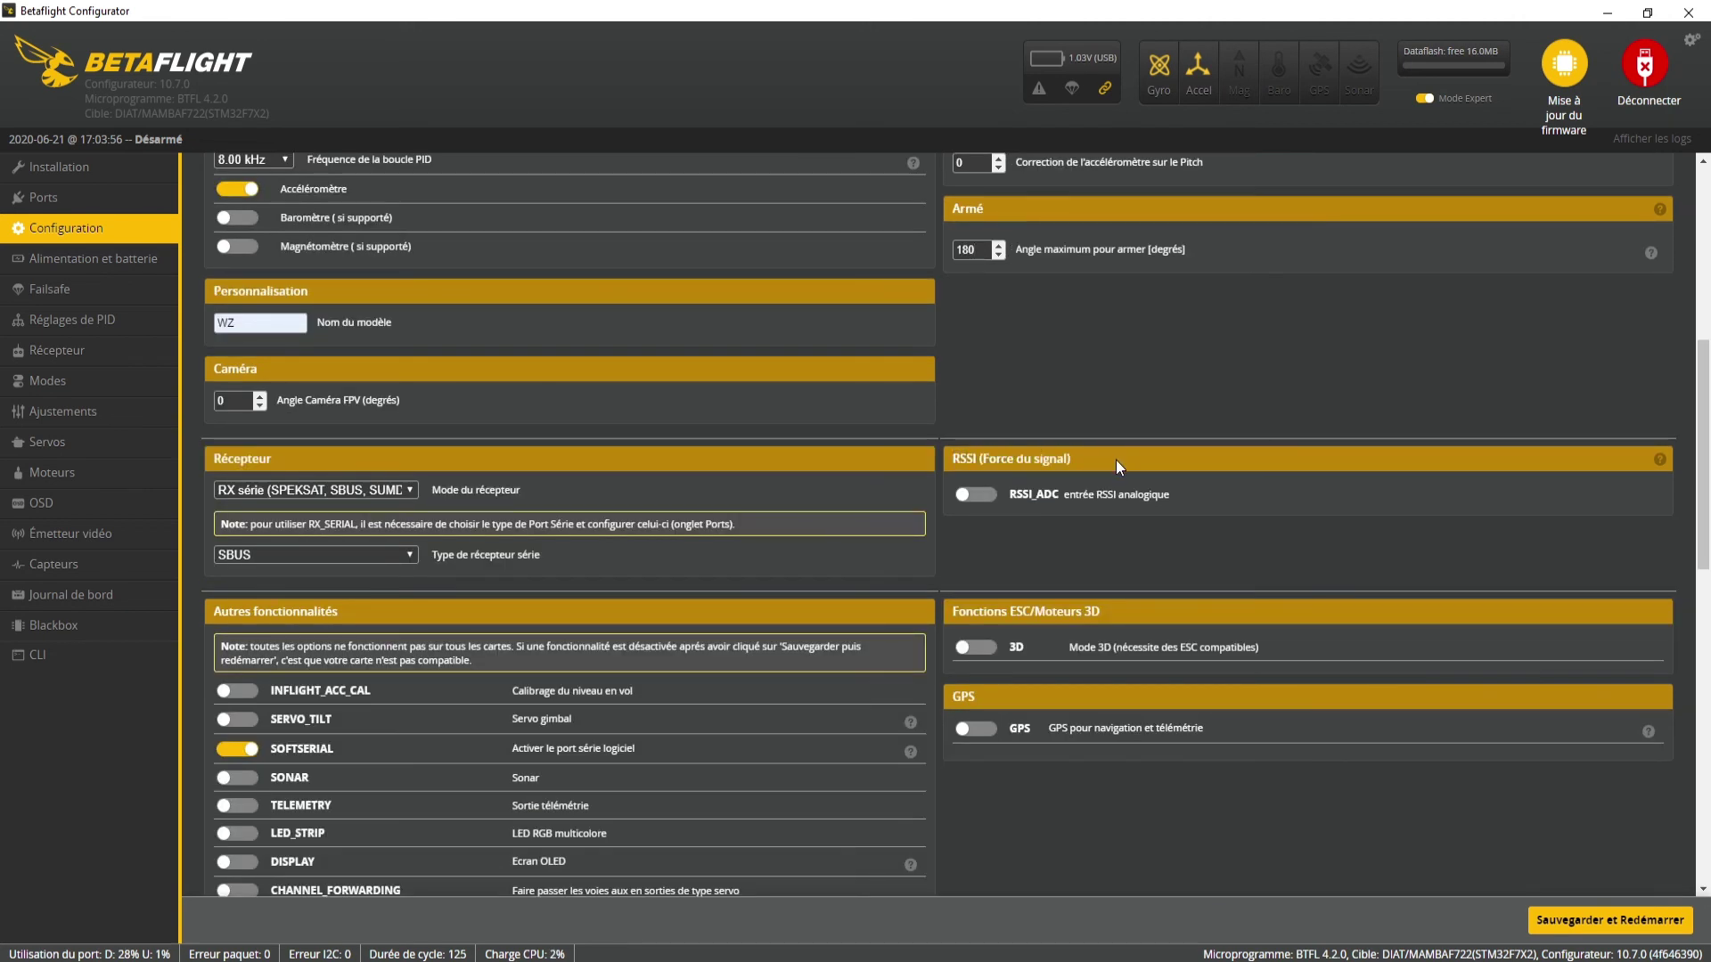
drag(1008, 490, 1075, 502)
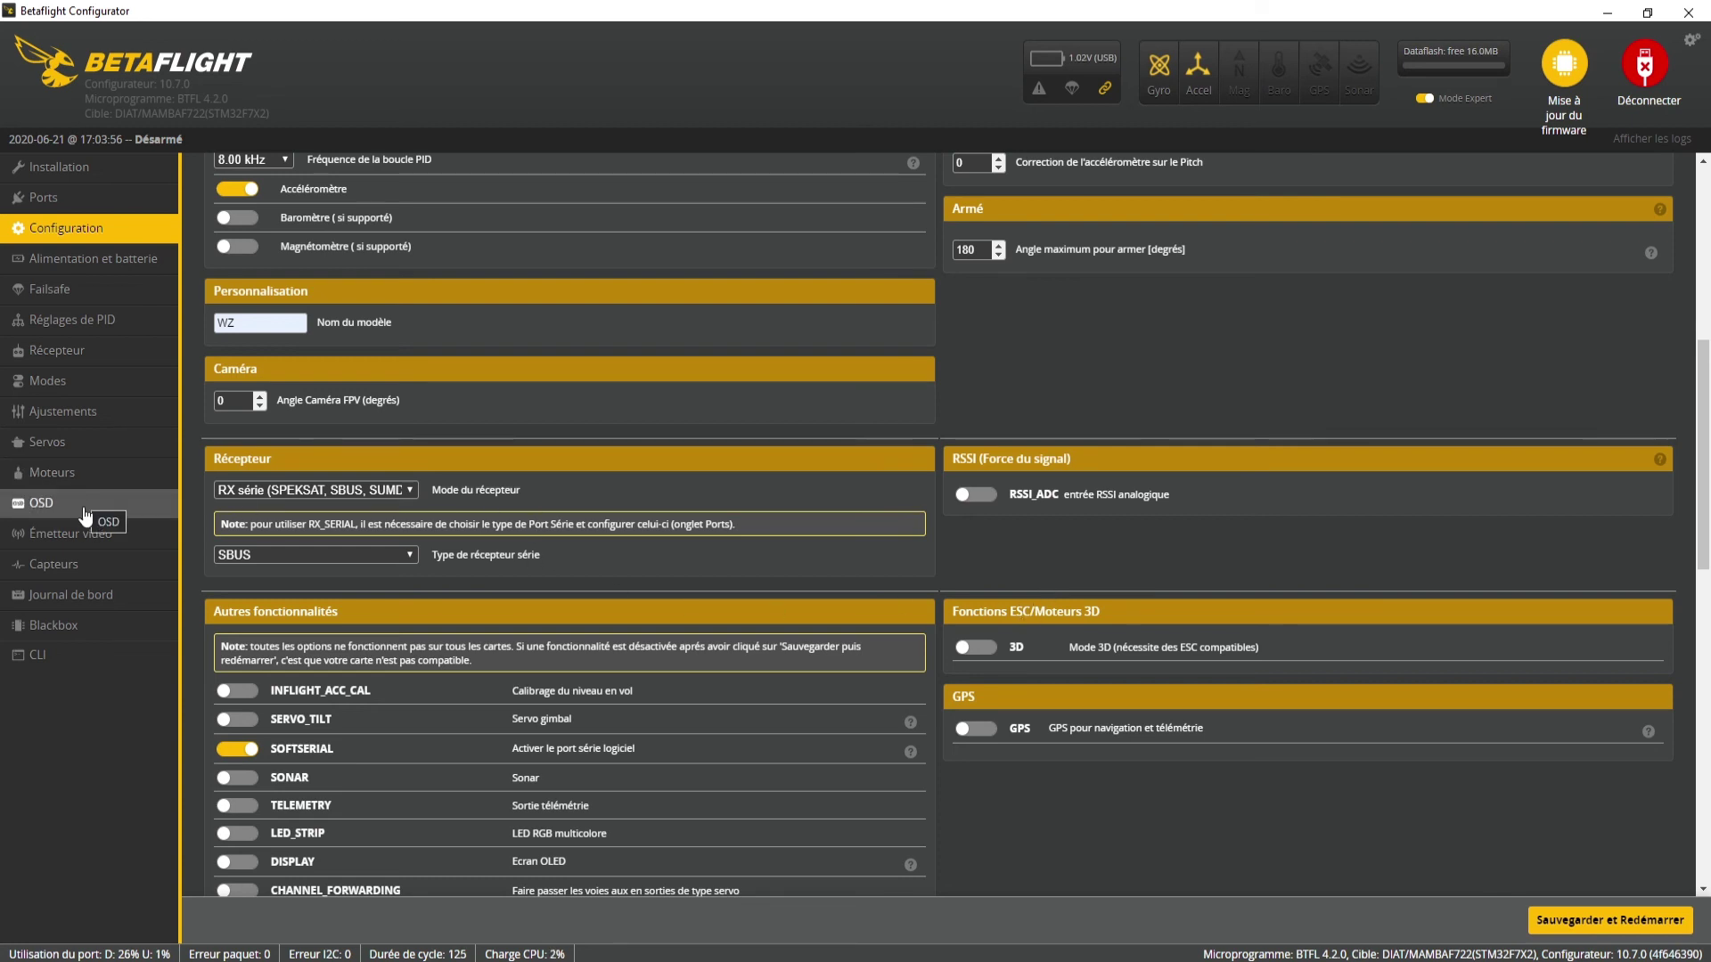
scroll(996, 435, down, 2)
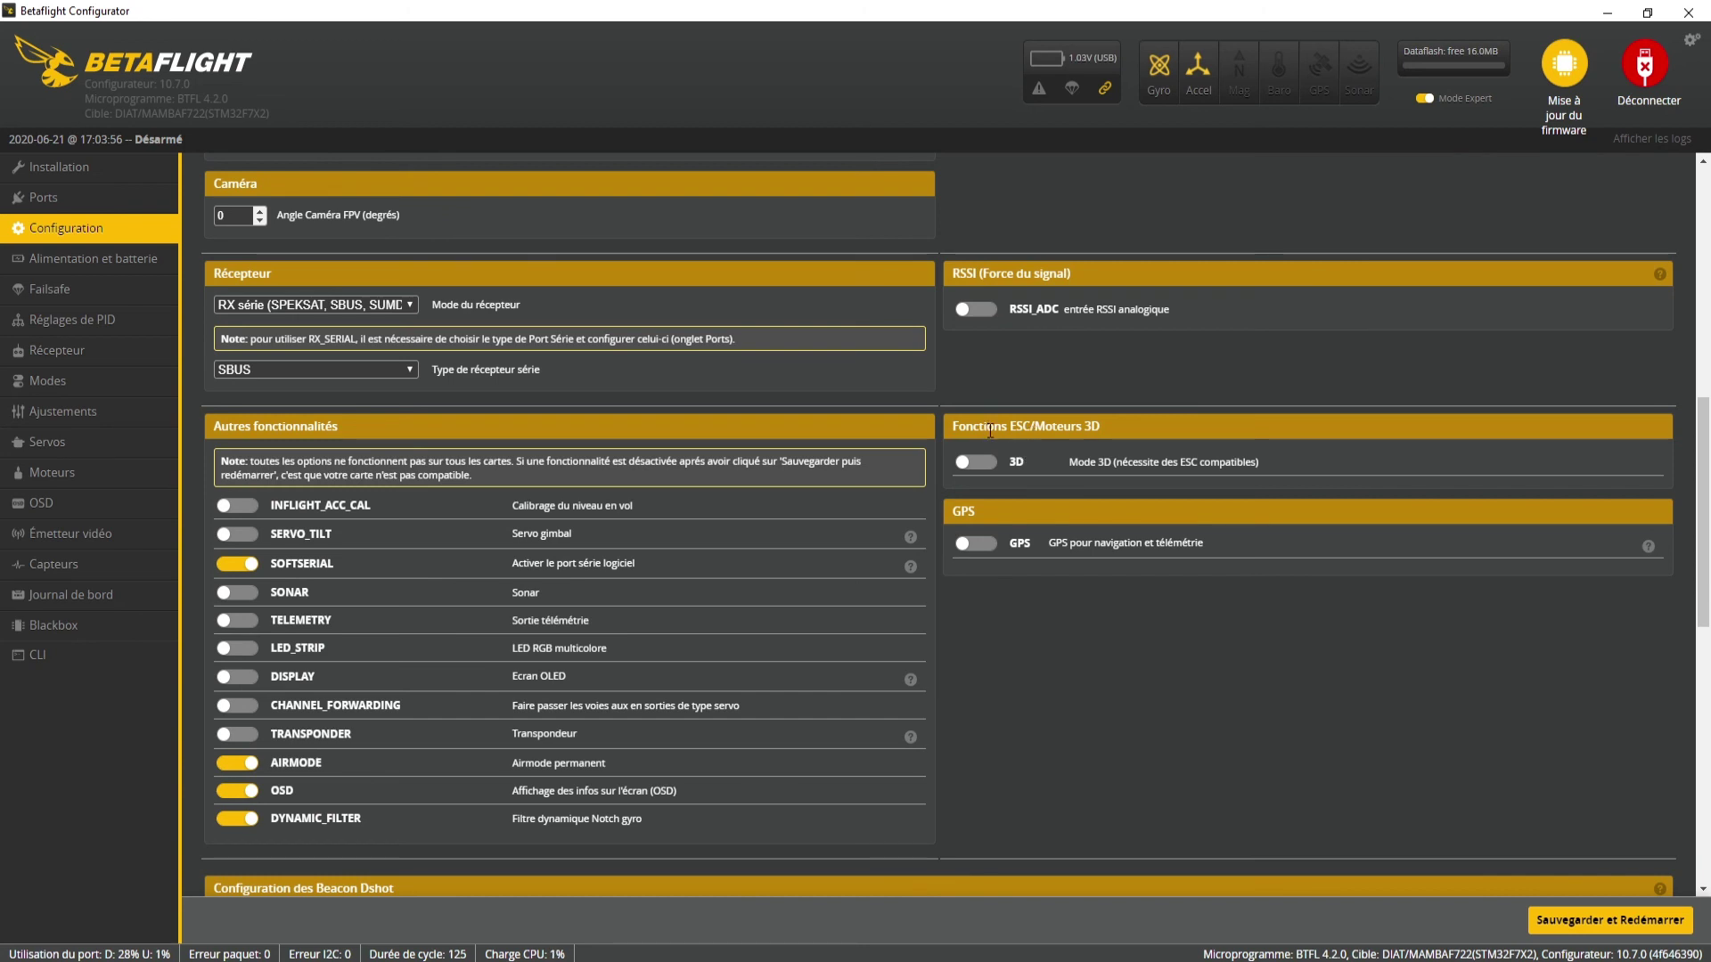
drag(989, 433, 1137, 422)
click(1139, 420)
drag(951, 515, 981, 511)
scroll(1110, 649, down, 5)
Save the configuration with a reboot and reconnect to the flight controller.
scroll(1060, 606, up, 12)
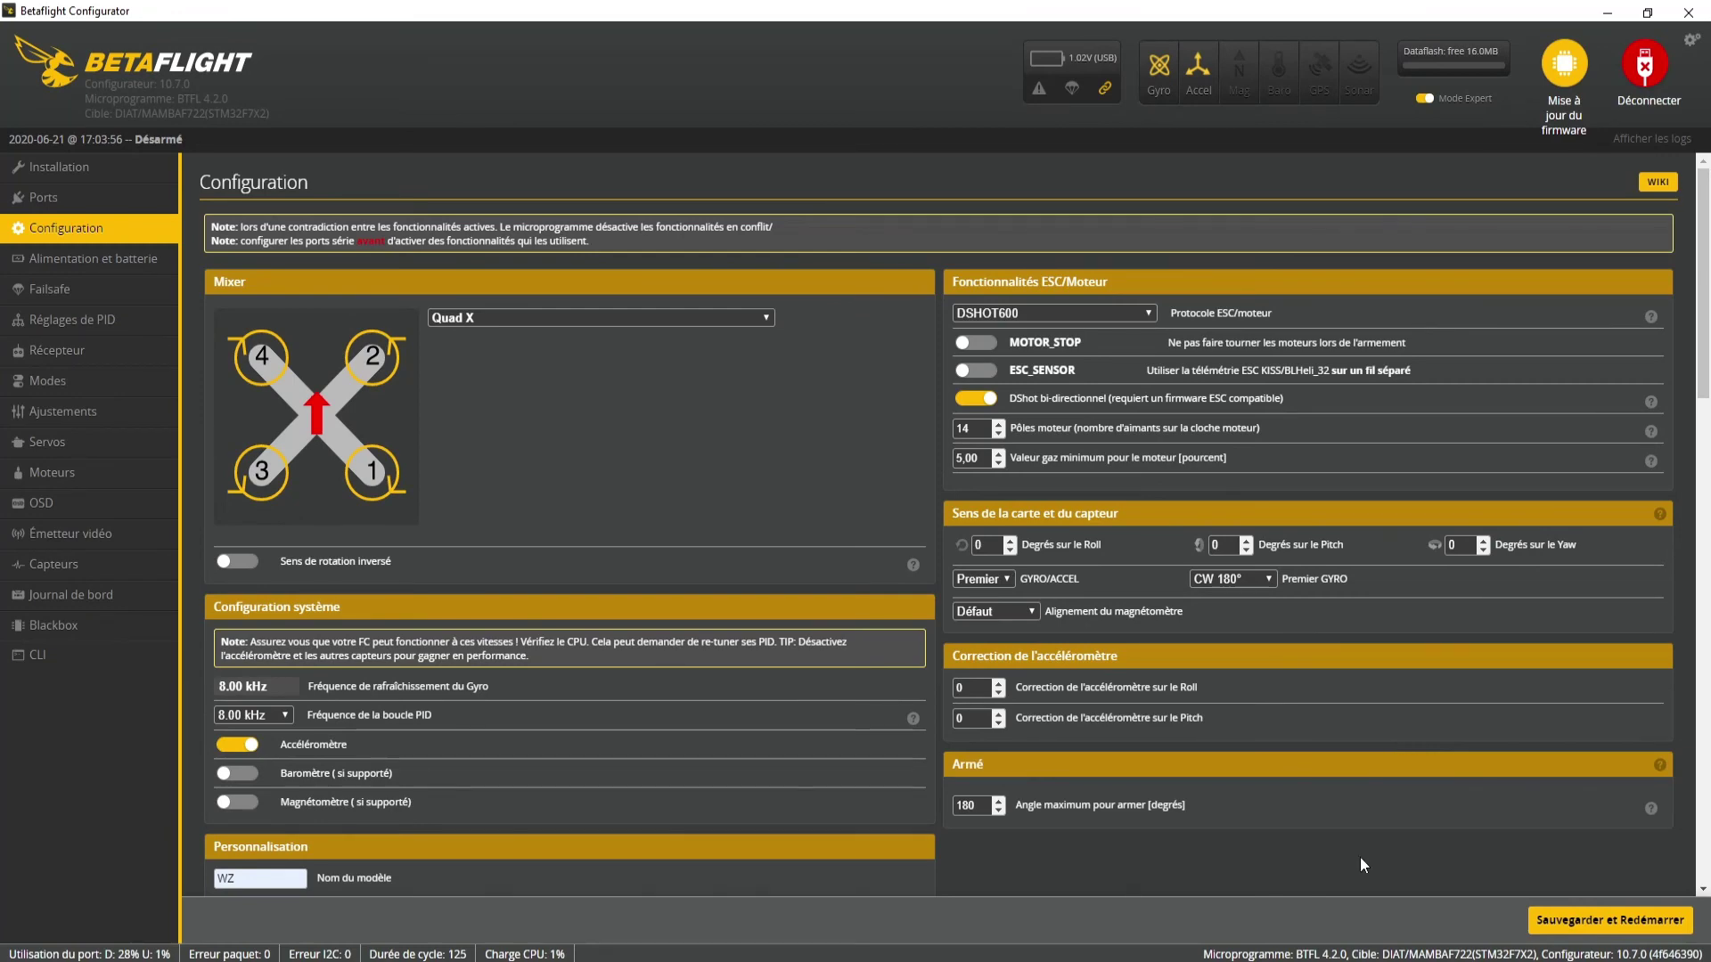
click(1631, 927)
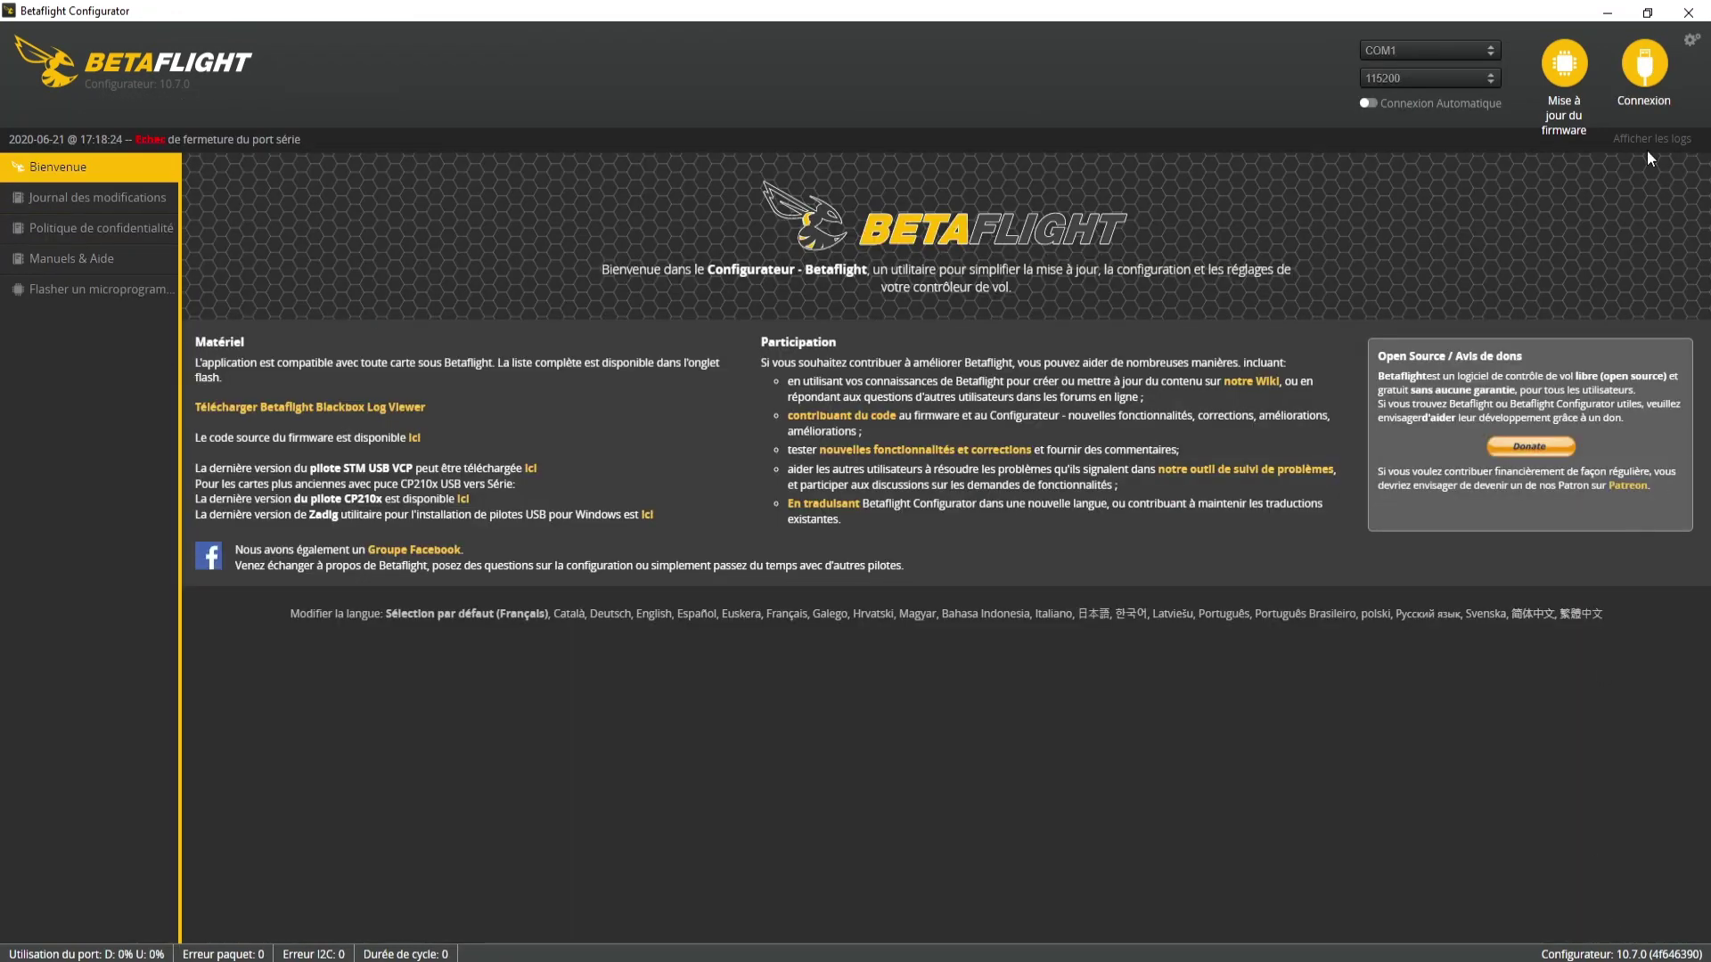
click(1648, 80)
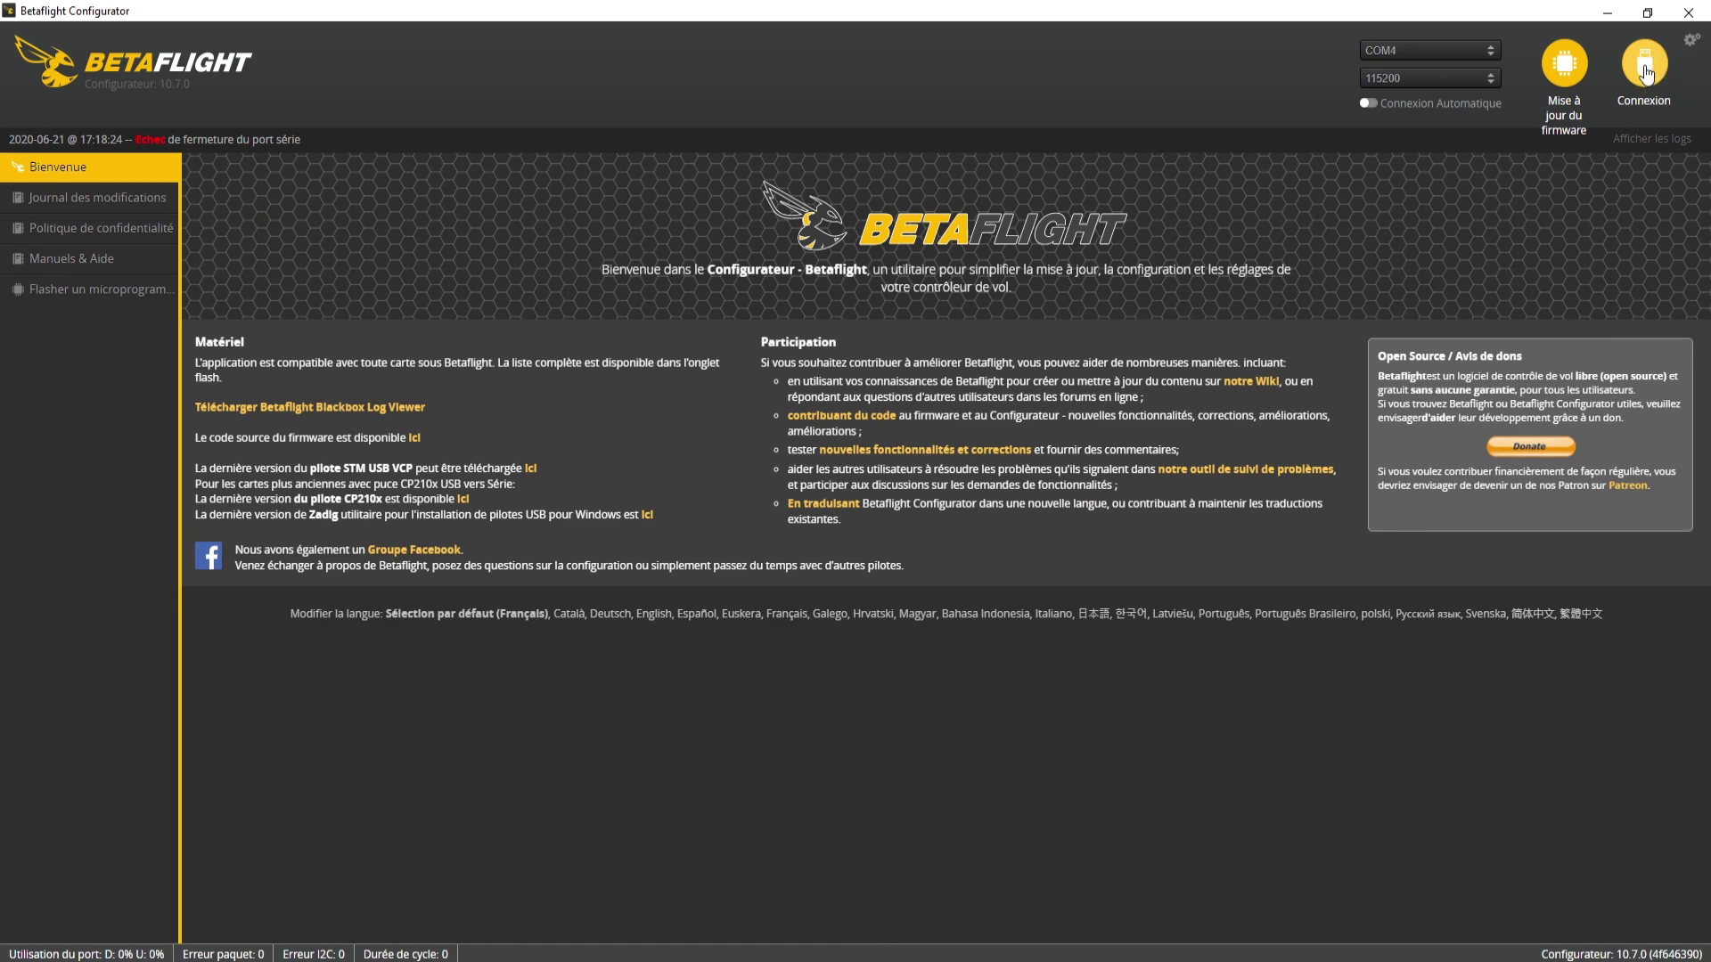